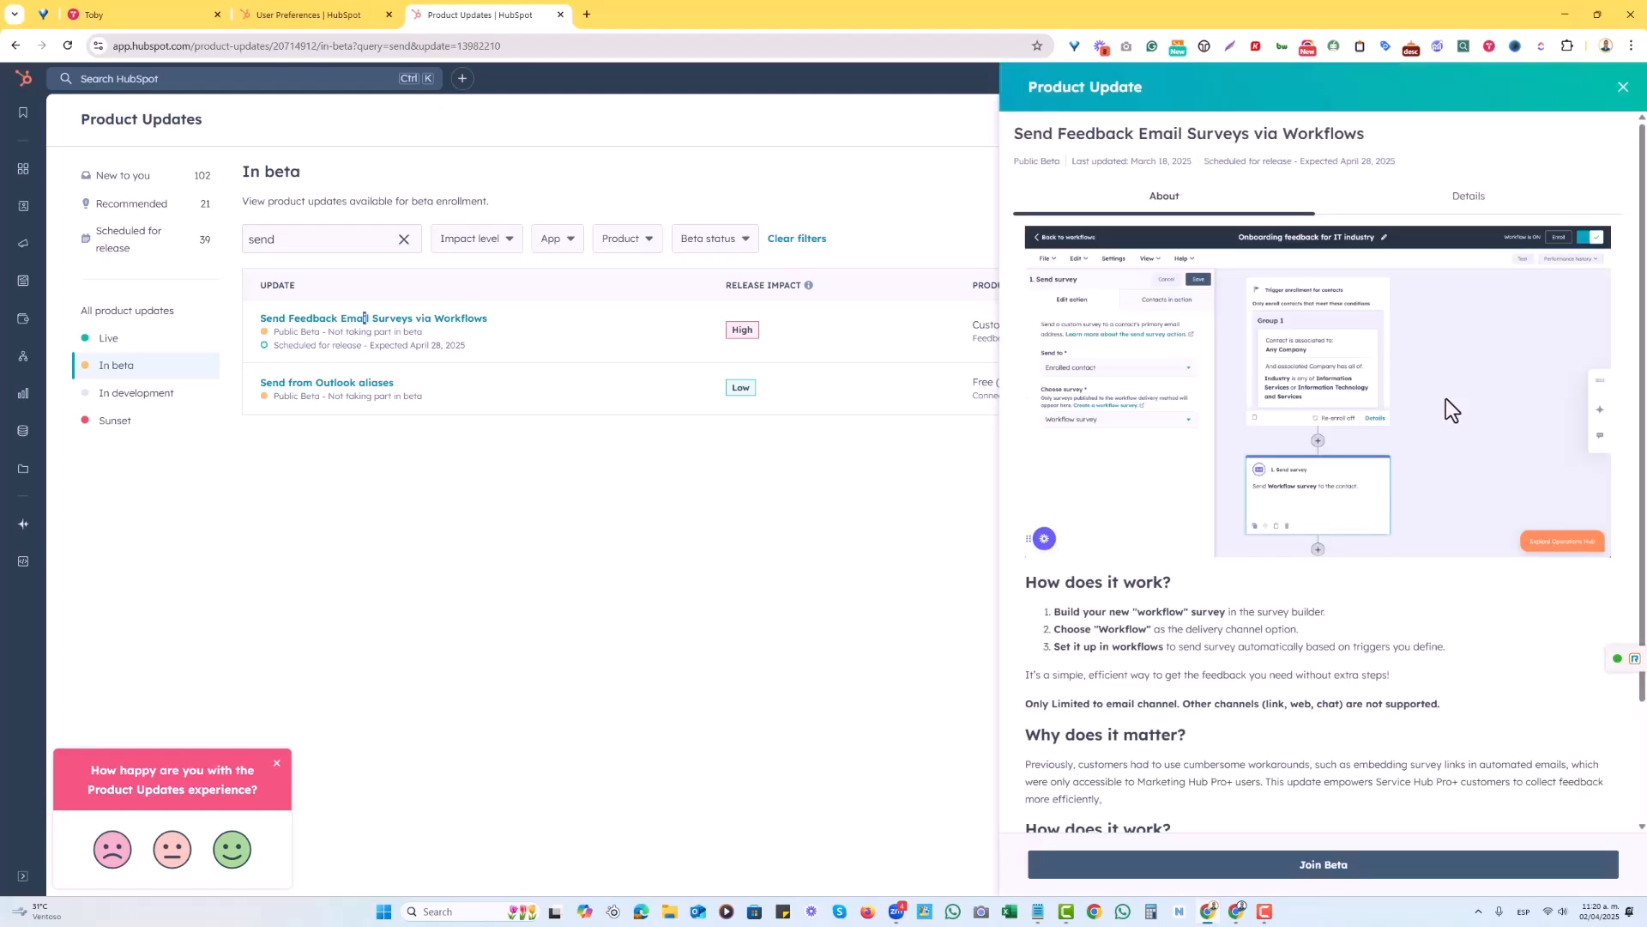
Enroll the entire account in the Send Feedback Email Surveys via Workflows beta, accepting the beta terms, and close the update details and User Preferences page.
{"action": "scroll", "coordinate": [1444, 398], "scroll_direction": "down", "scroll_amount": 2}
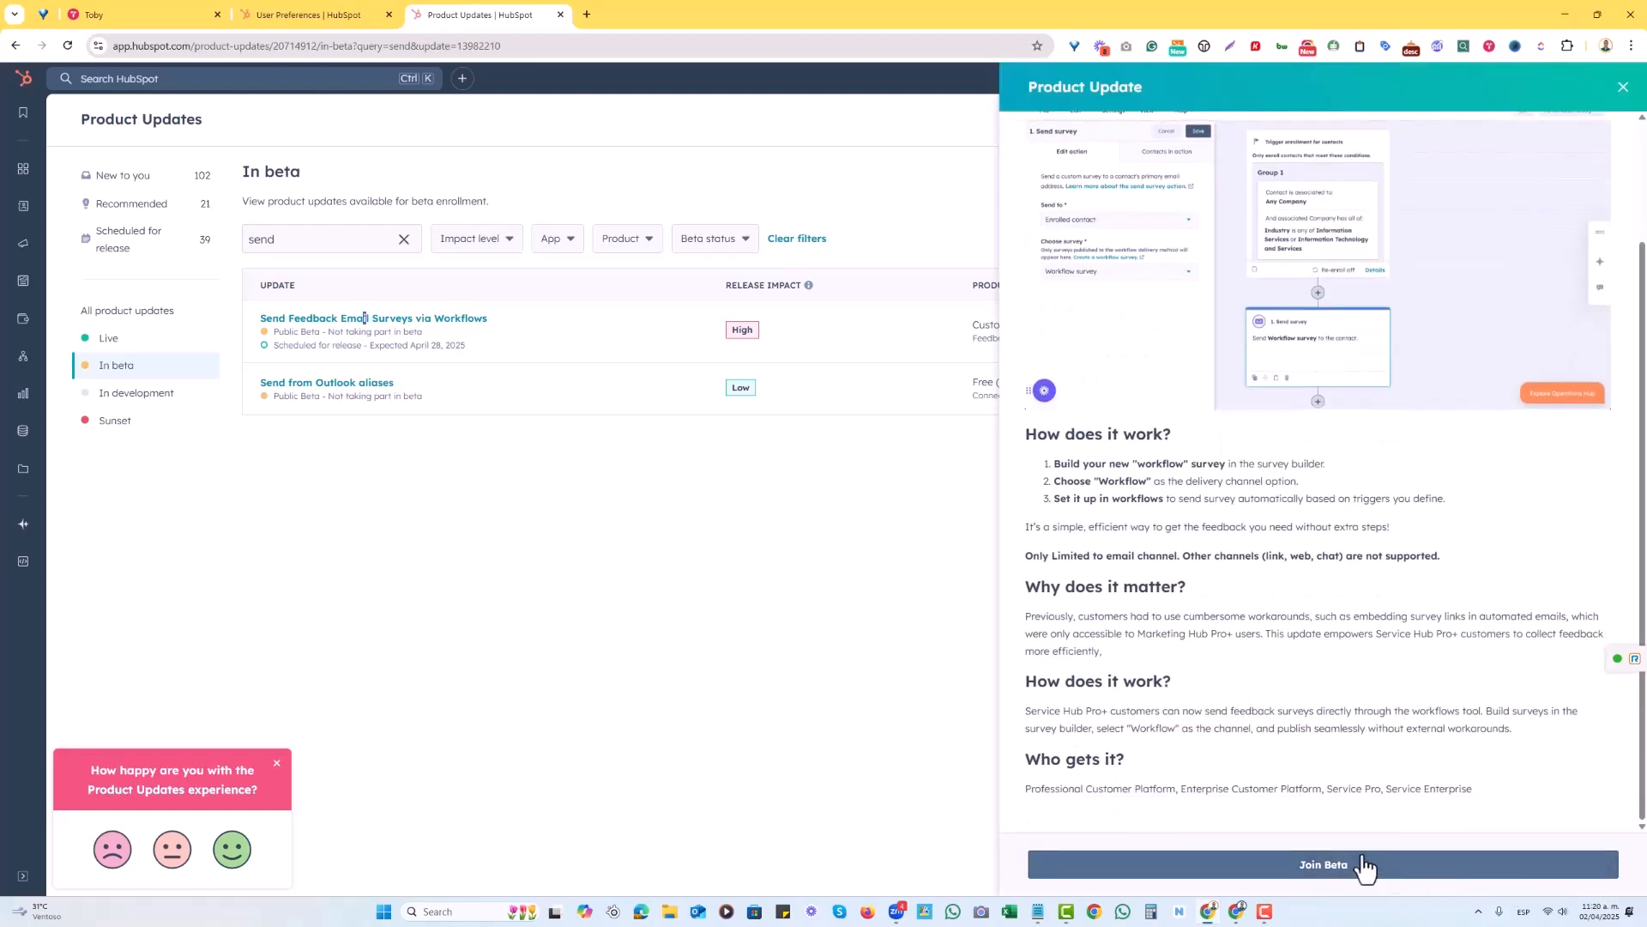
{"action": "left_click", "coordinate": [1340, 879]}
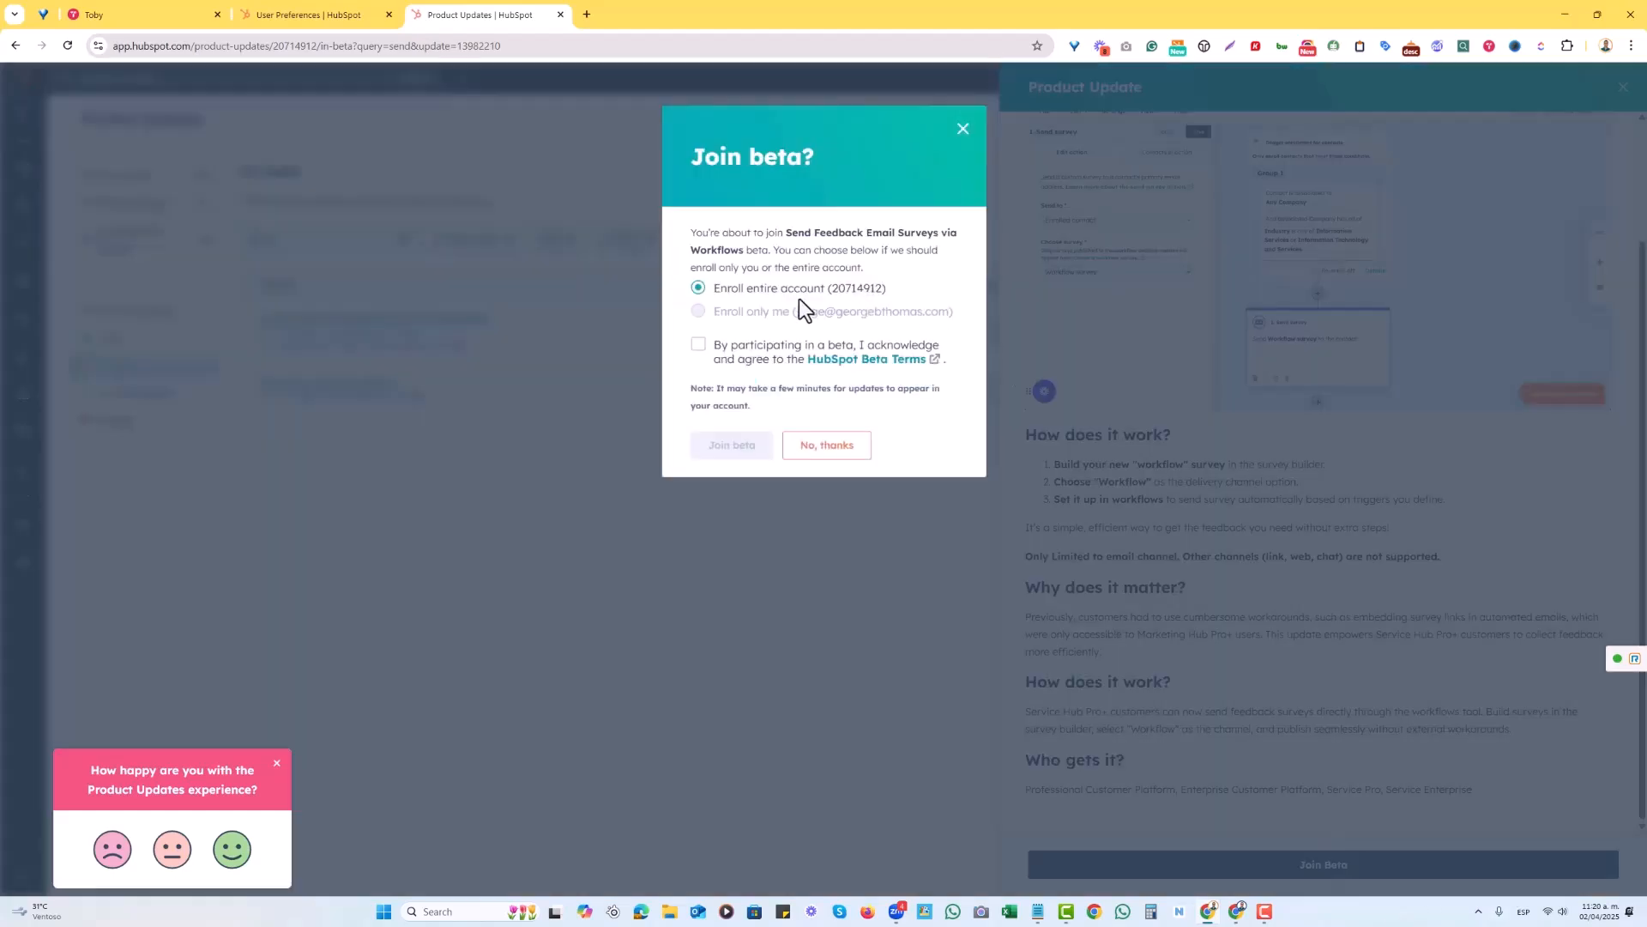
{"action": "left_click", "coordinate": [700, 348]}
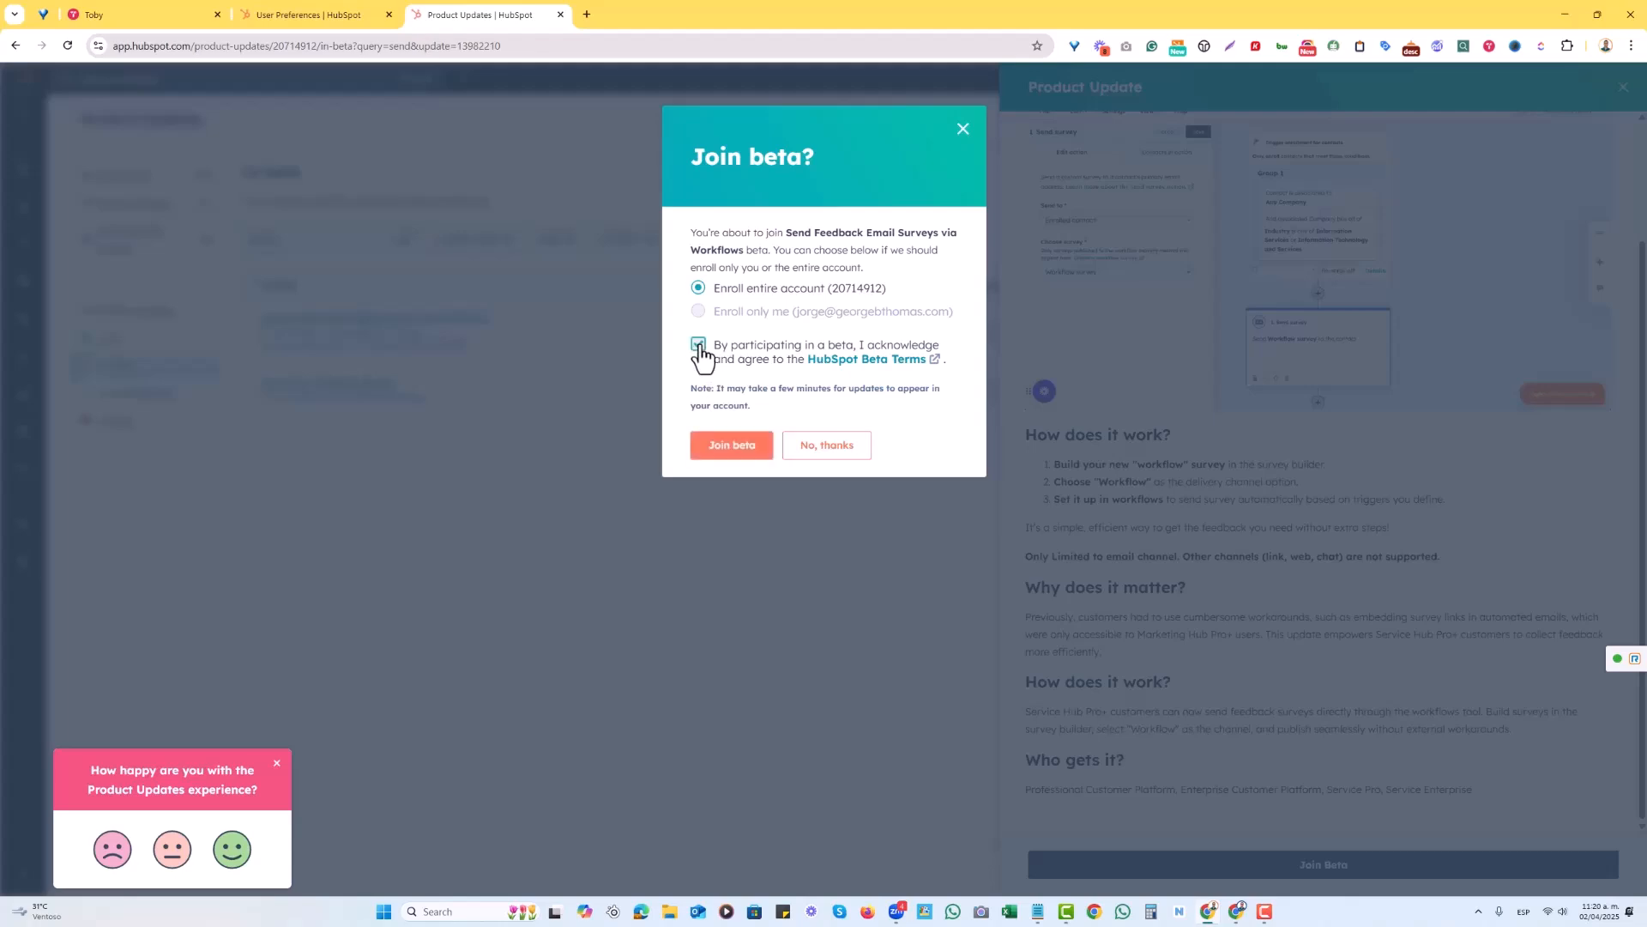
{"action": "left_click", "coordinate": [717, 453]}
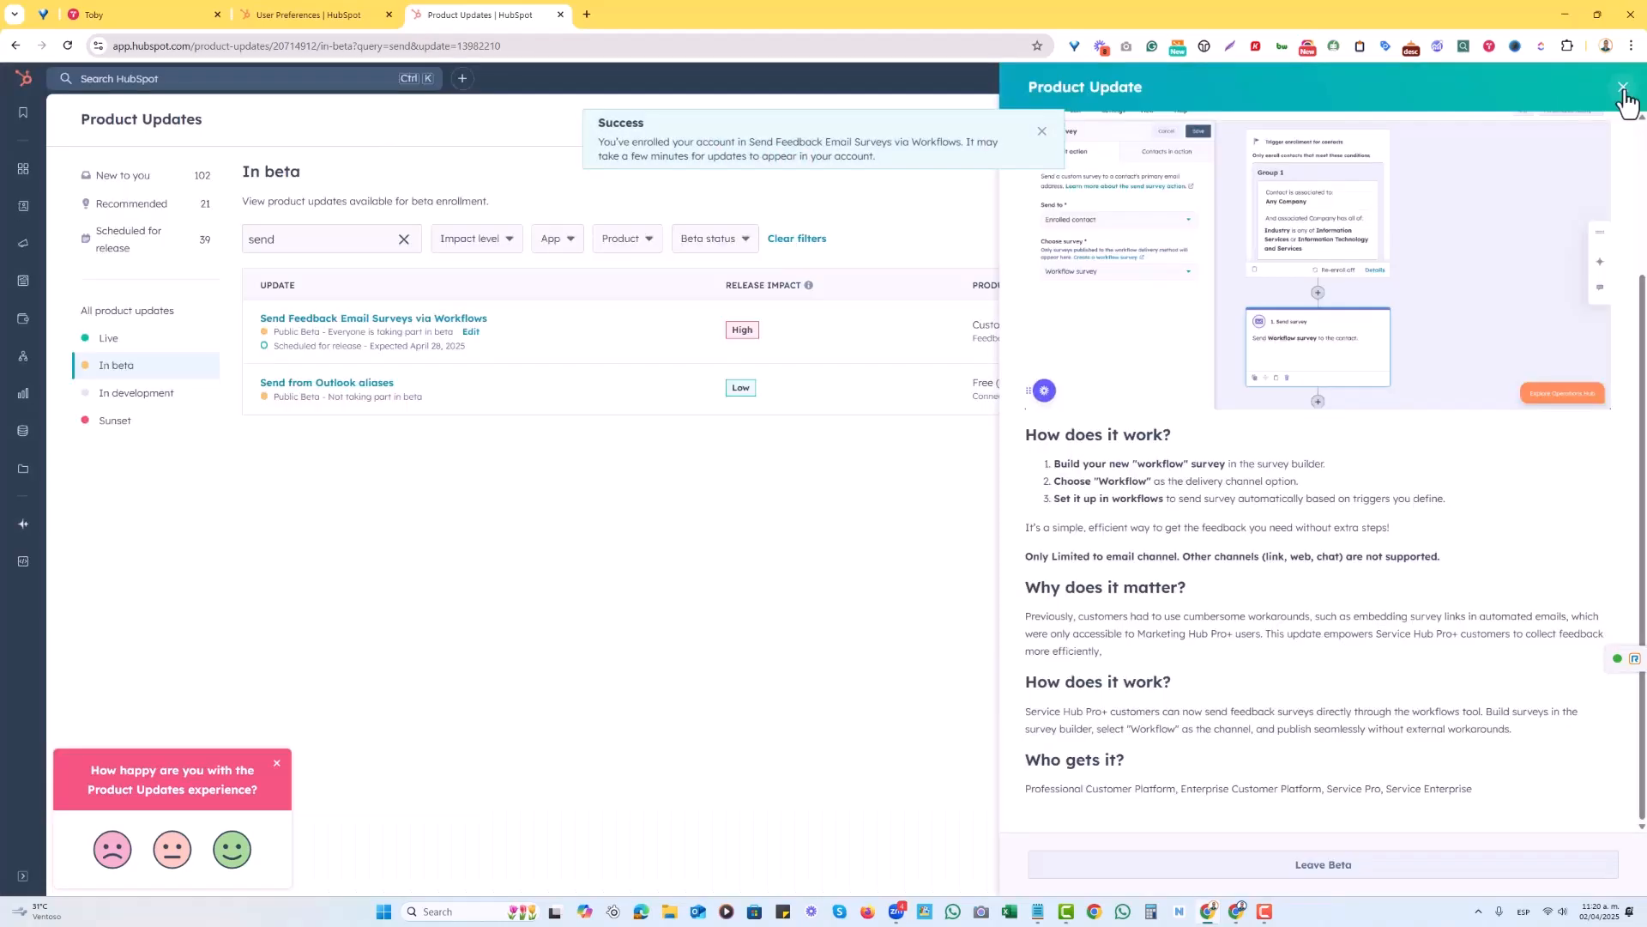
{"action": "left_click", "coordinate": [1623, 88]}
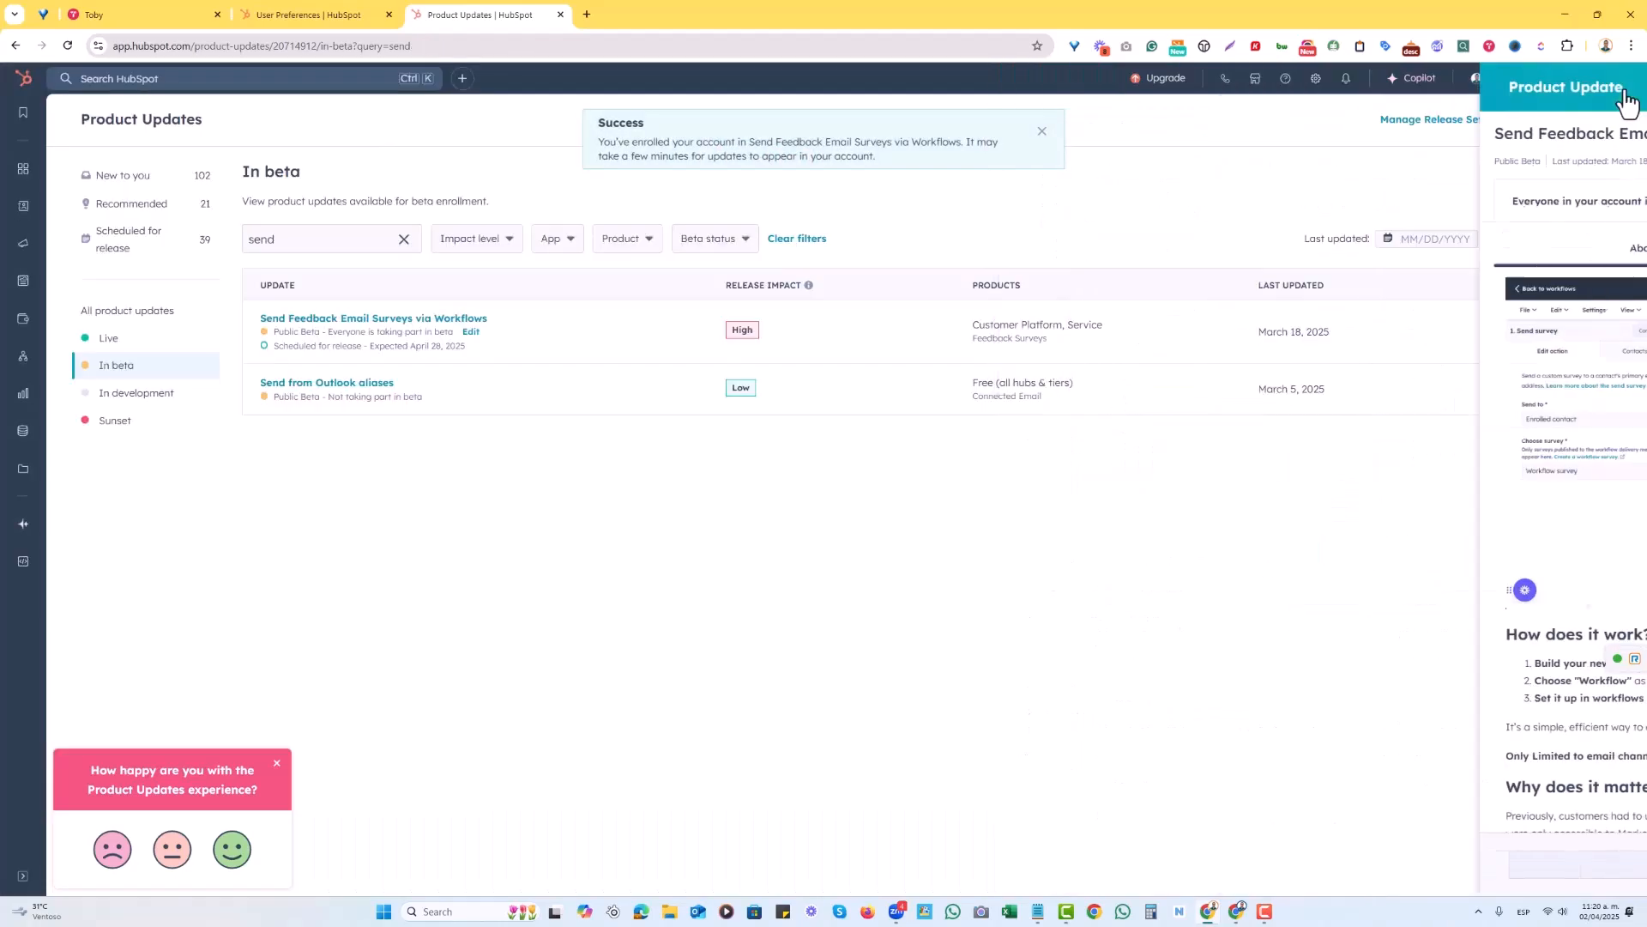
{"action": "left_click", "coordinate": [388, 14]}
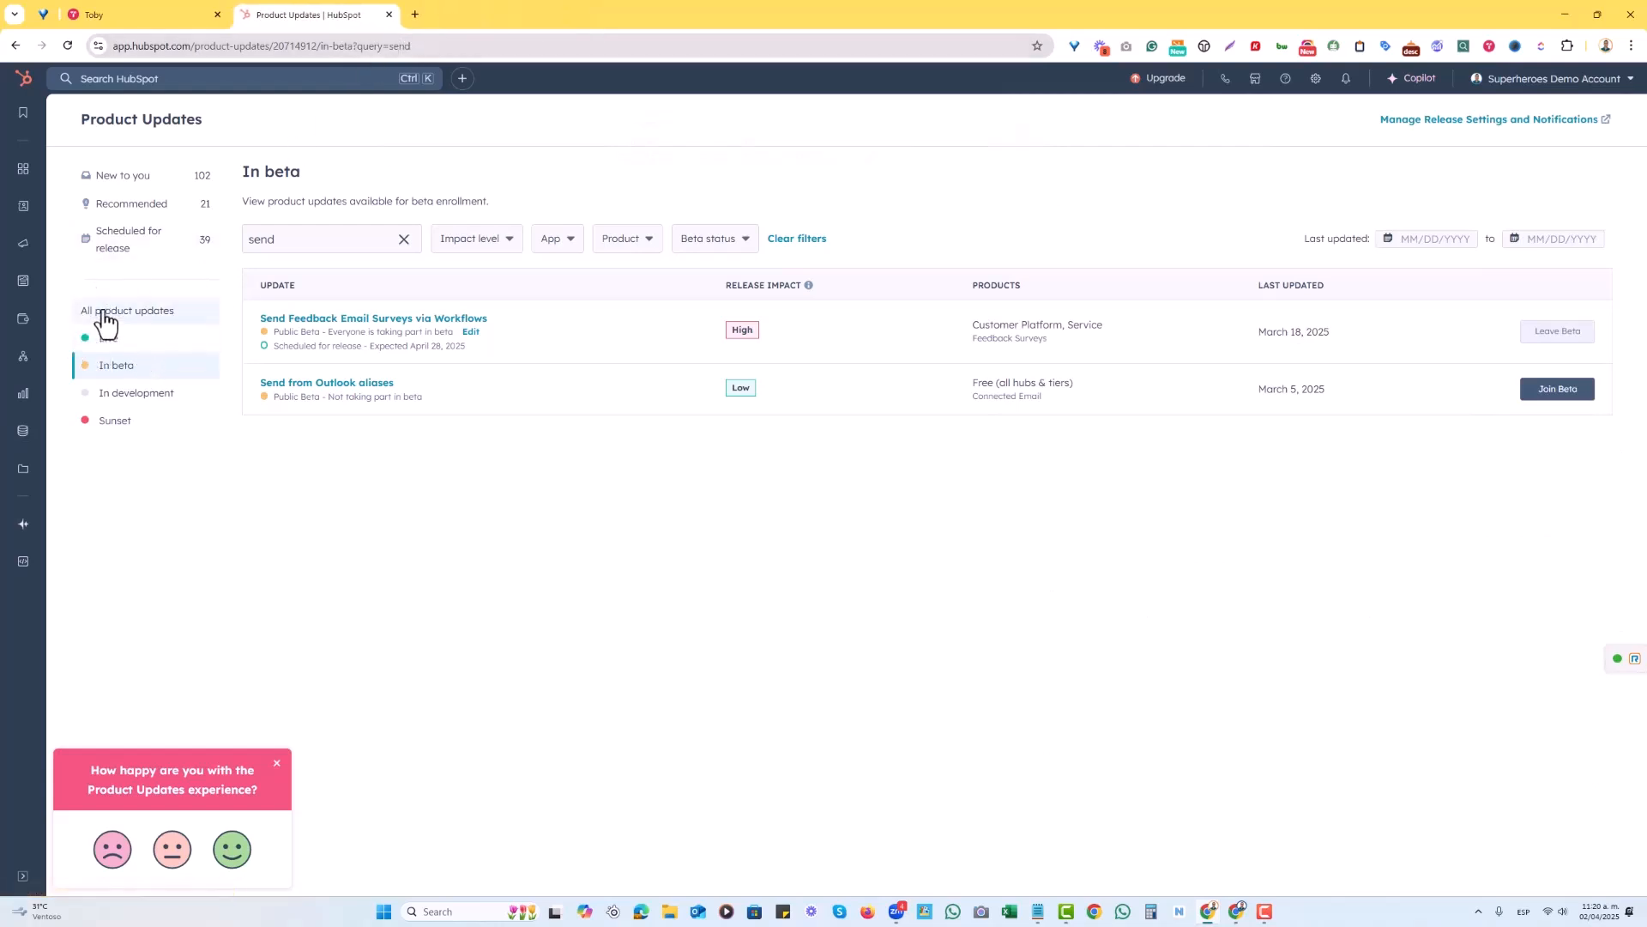
Create a new custom feedback survey that uses Workflow as its delivery method.
{"action": "mouse_move", "coordinate": [24, 362]}
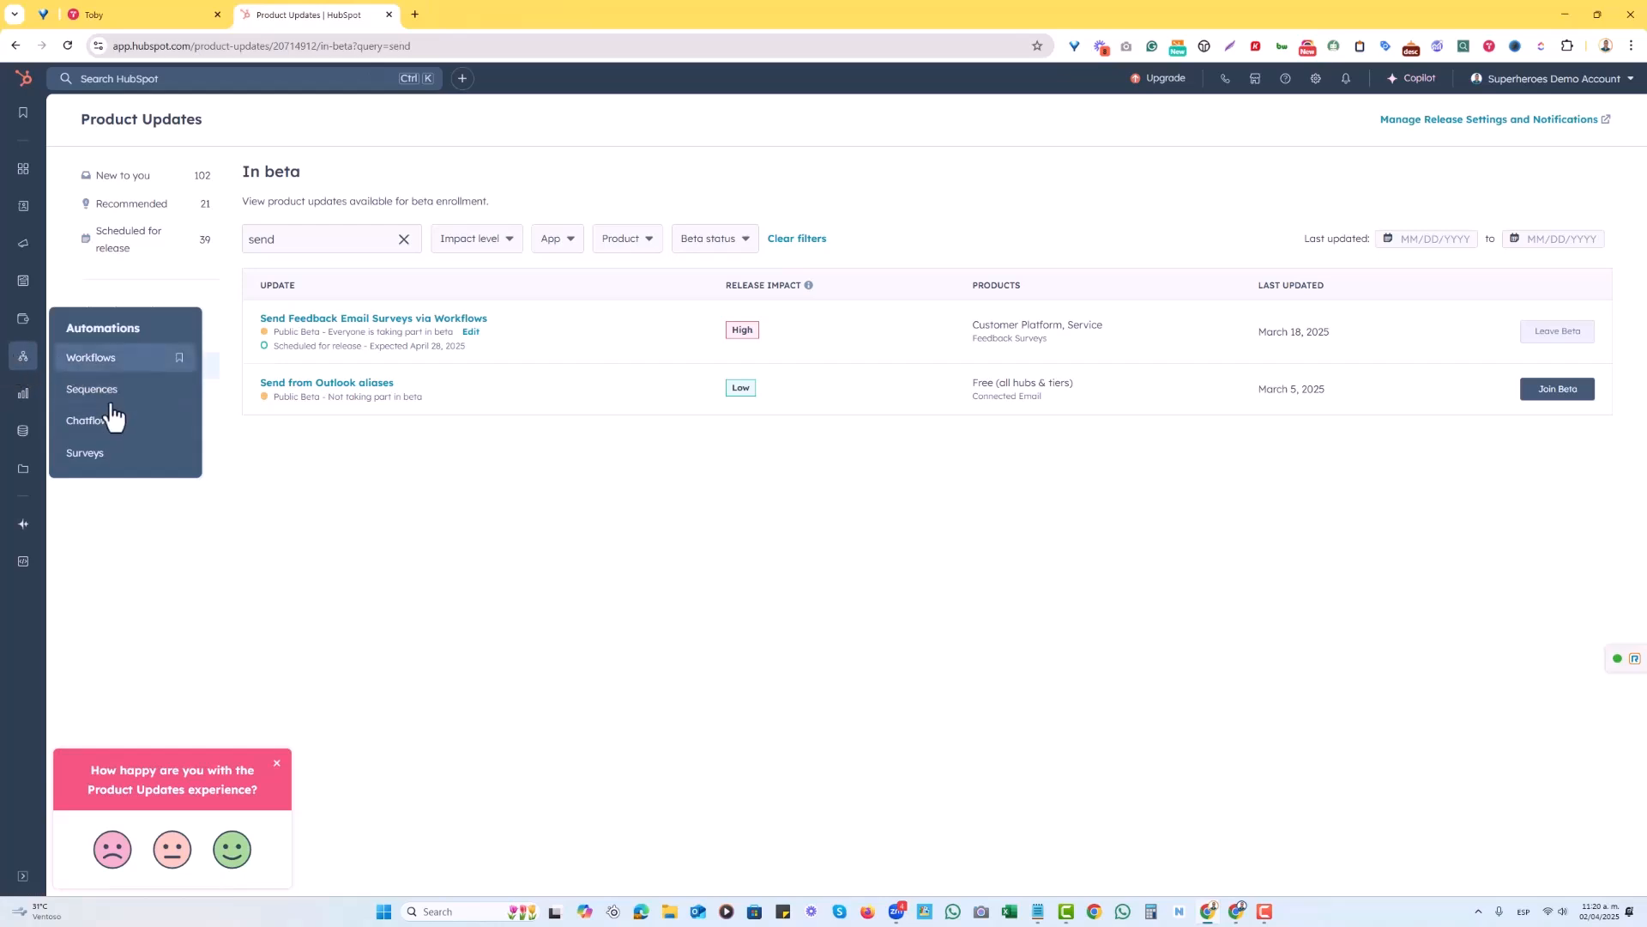
{"action": "left_click", "coordinate": [108, 461]}
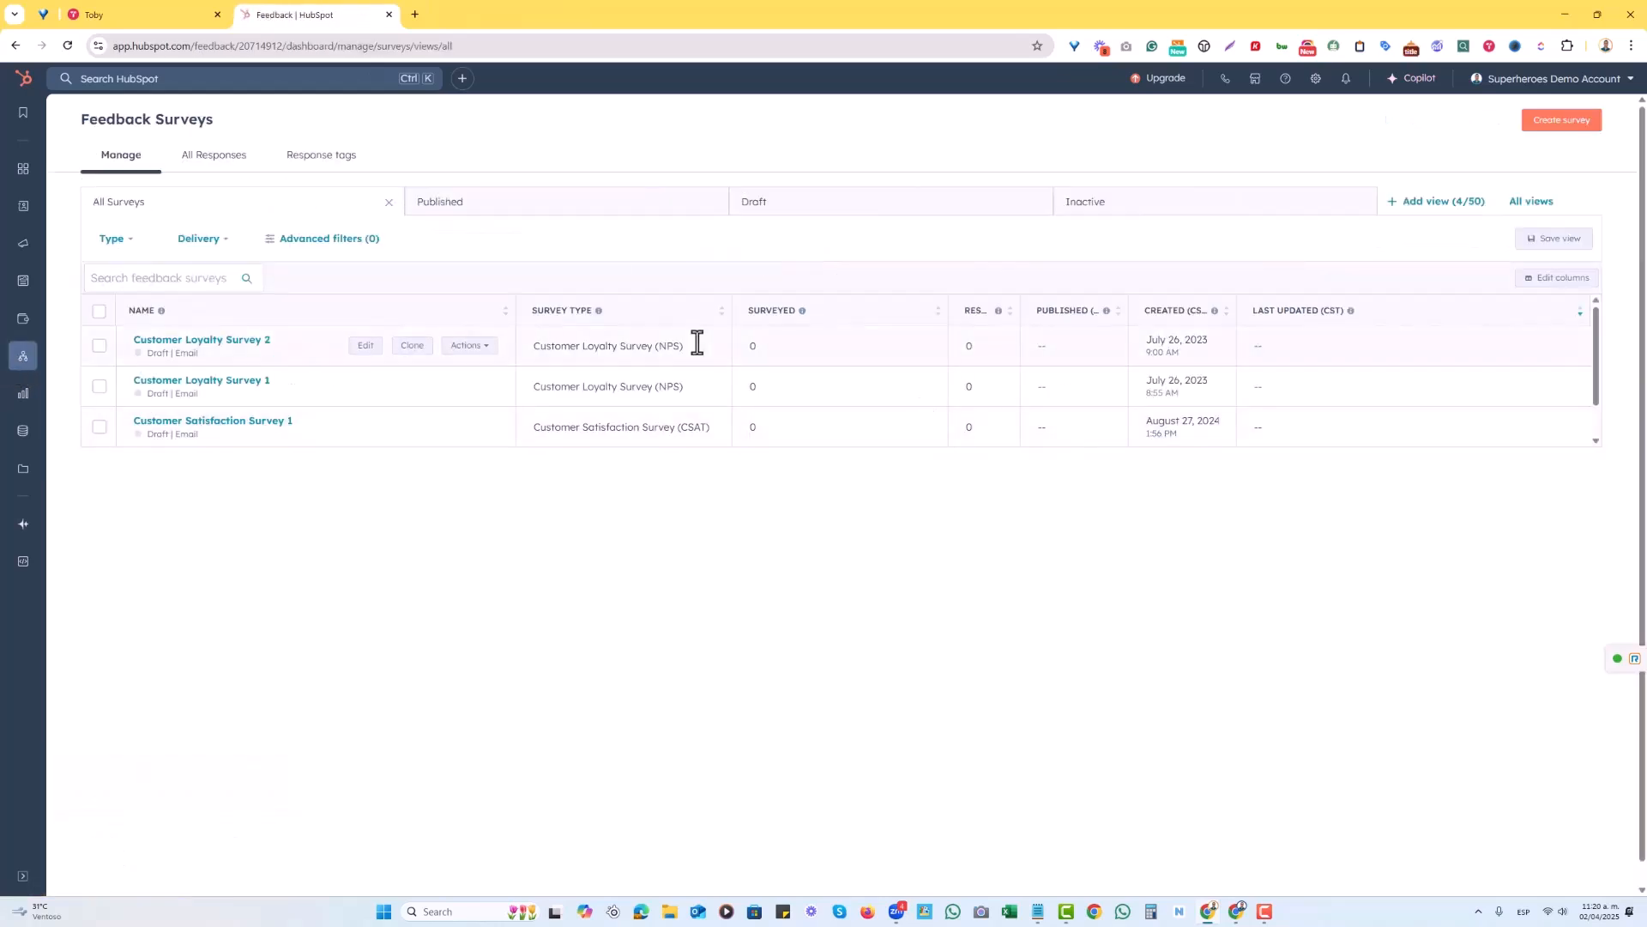
{"action": "left_click", "coordinate": [1546, 133]}
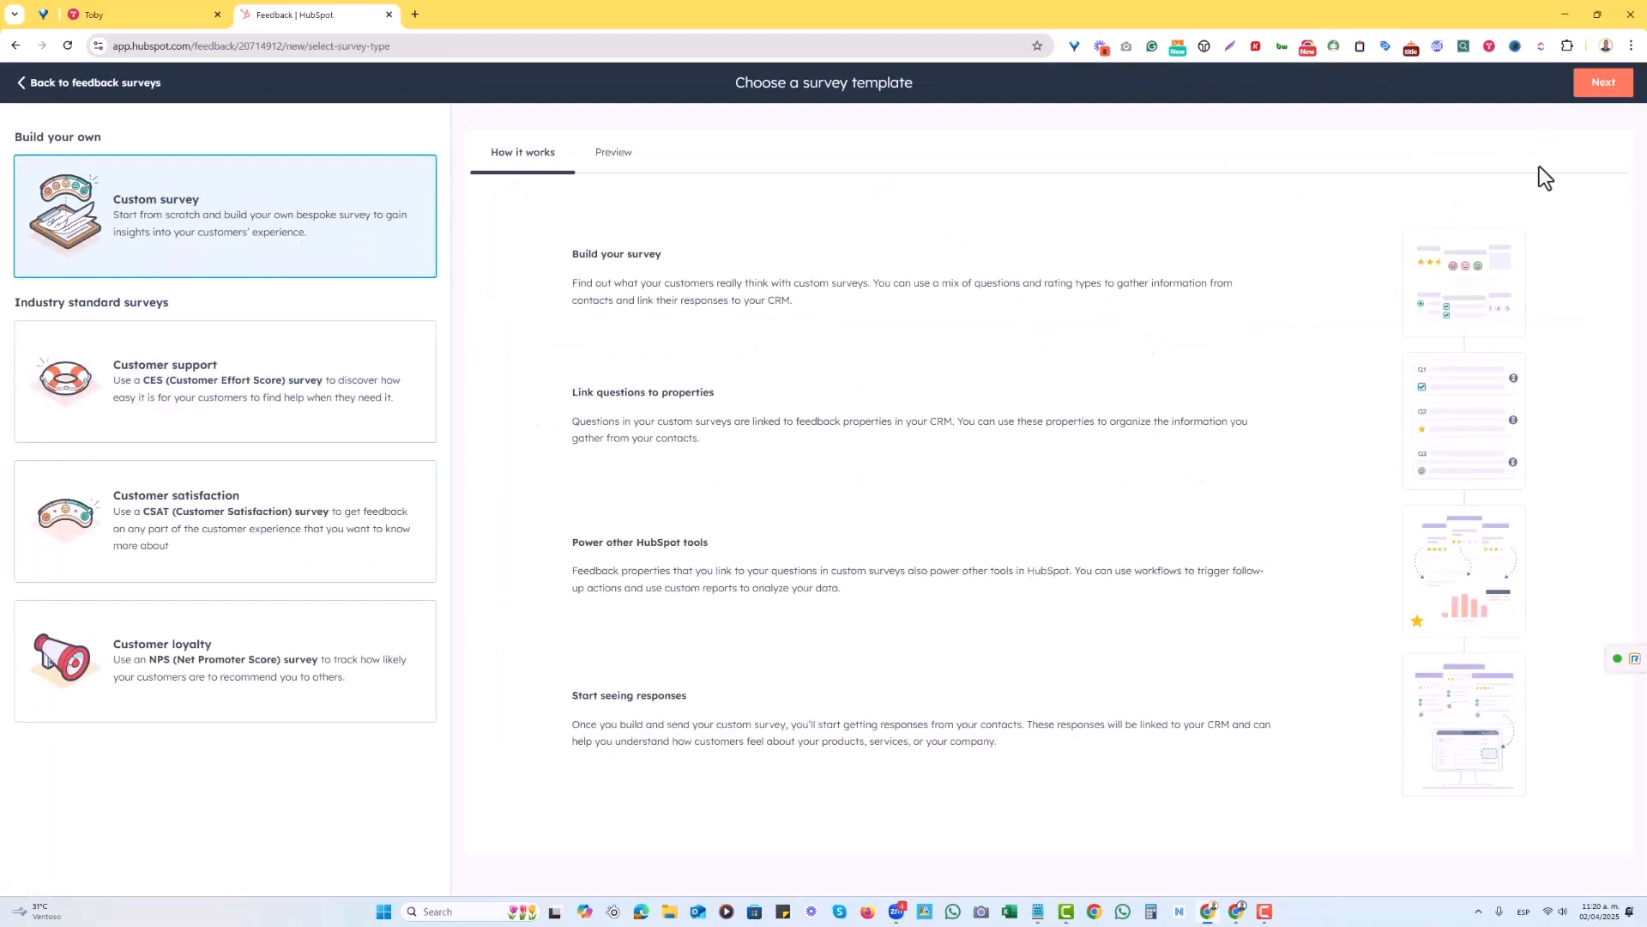
{"action": "left_click", "coordinate": [1611, 93]}
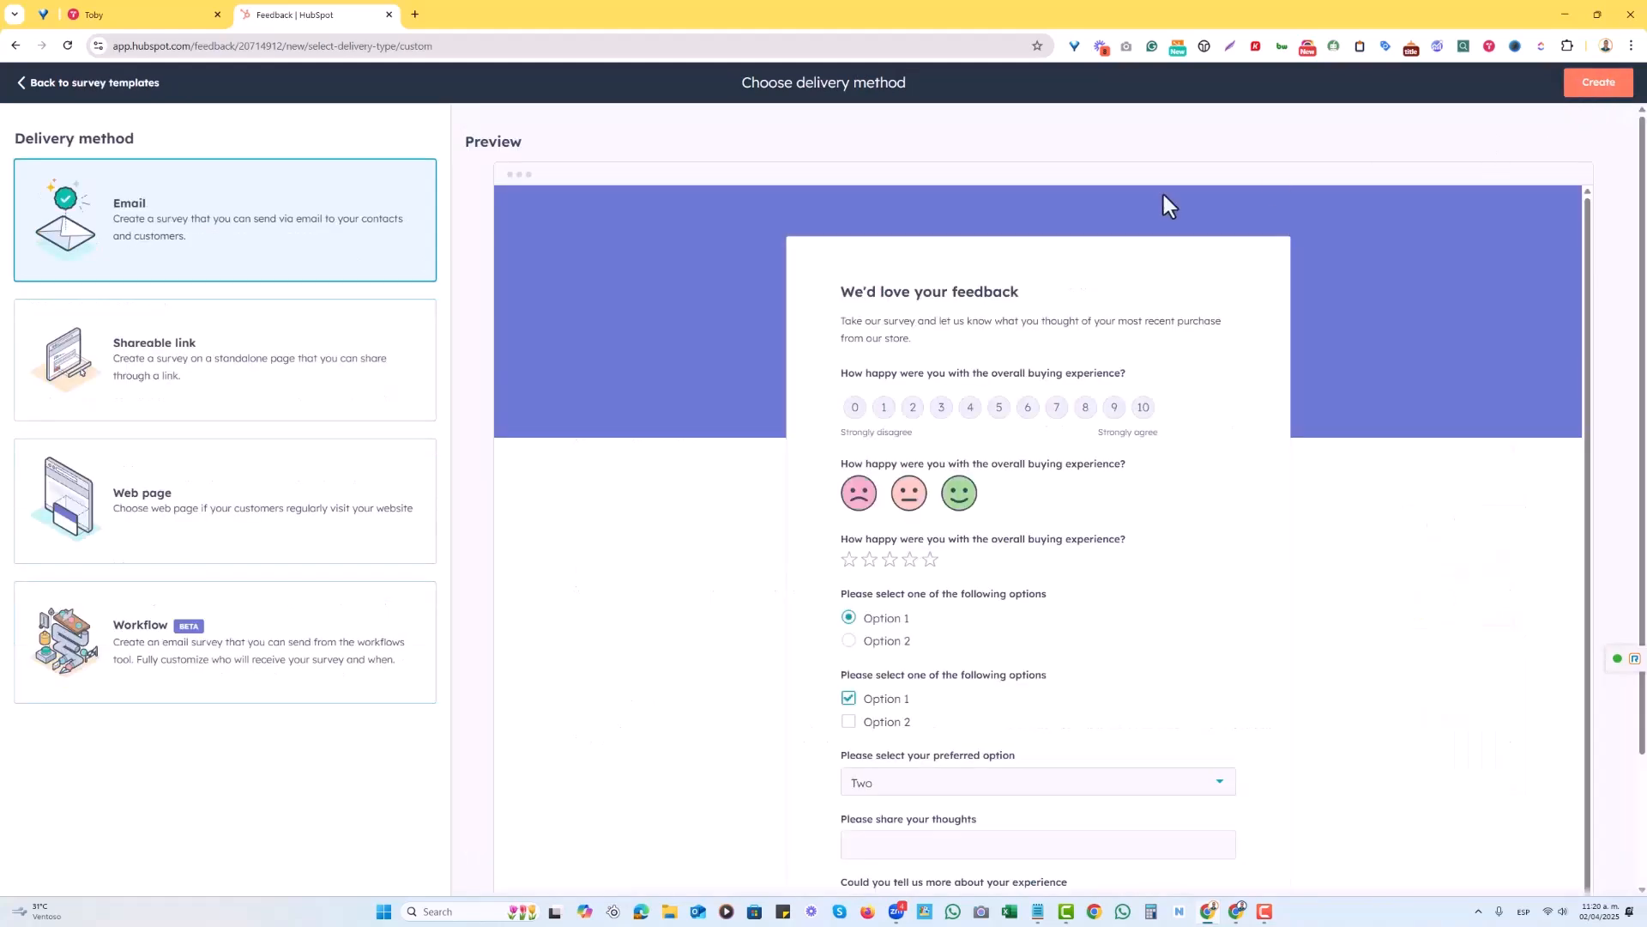
{"action": "left_click", "coordinate": [137, 685]}
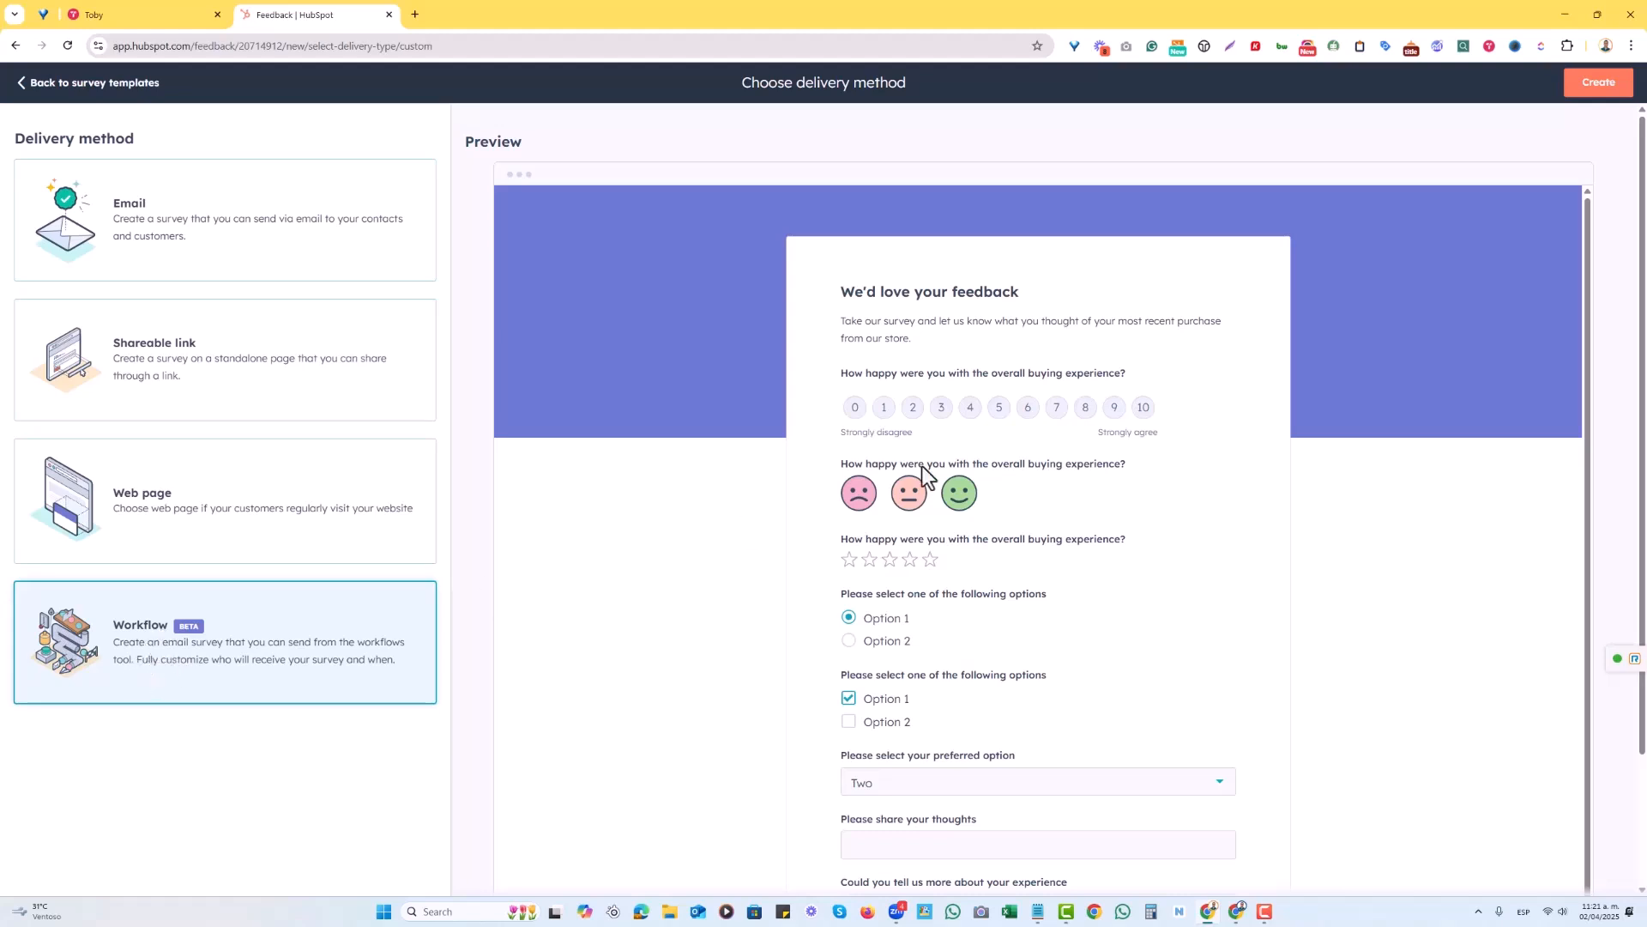
{"action": "left_click", "coordinate": [1598, 86]}
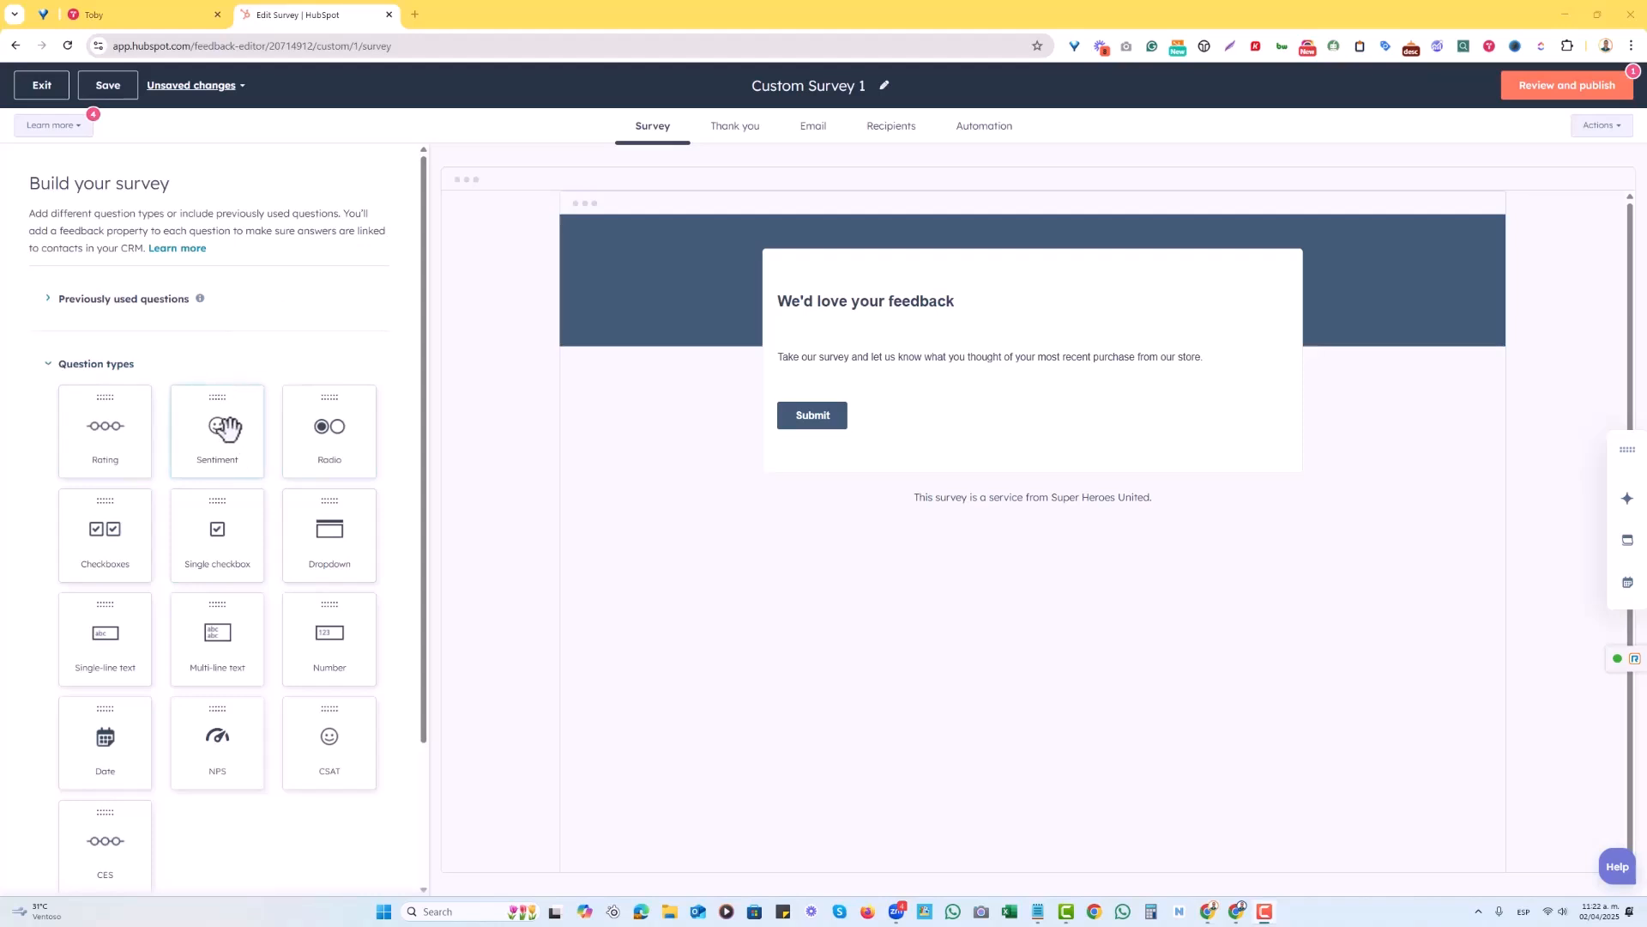
Add a rating question to the survey with "How did we do?" as both its question and help text.
{"action": "left_click_drag", "start_coordinate": [105, 410], "coordinate": [898, 397]}
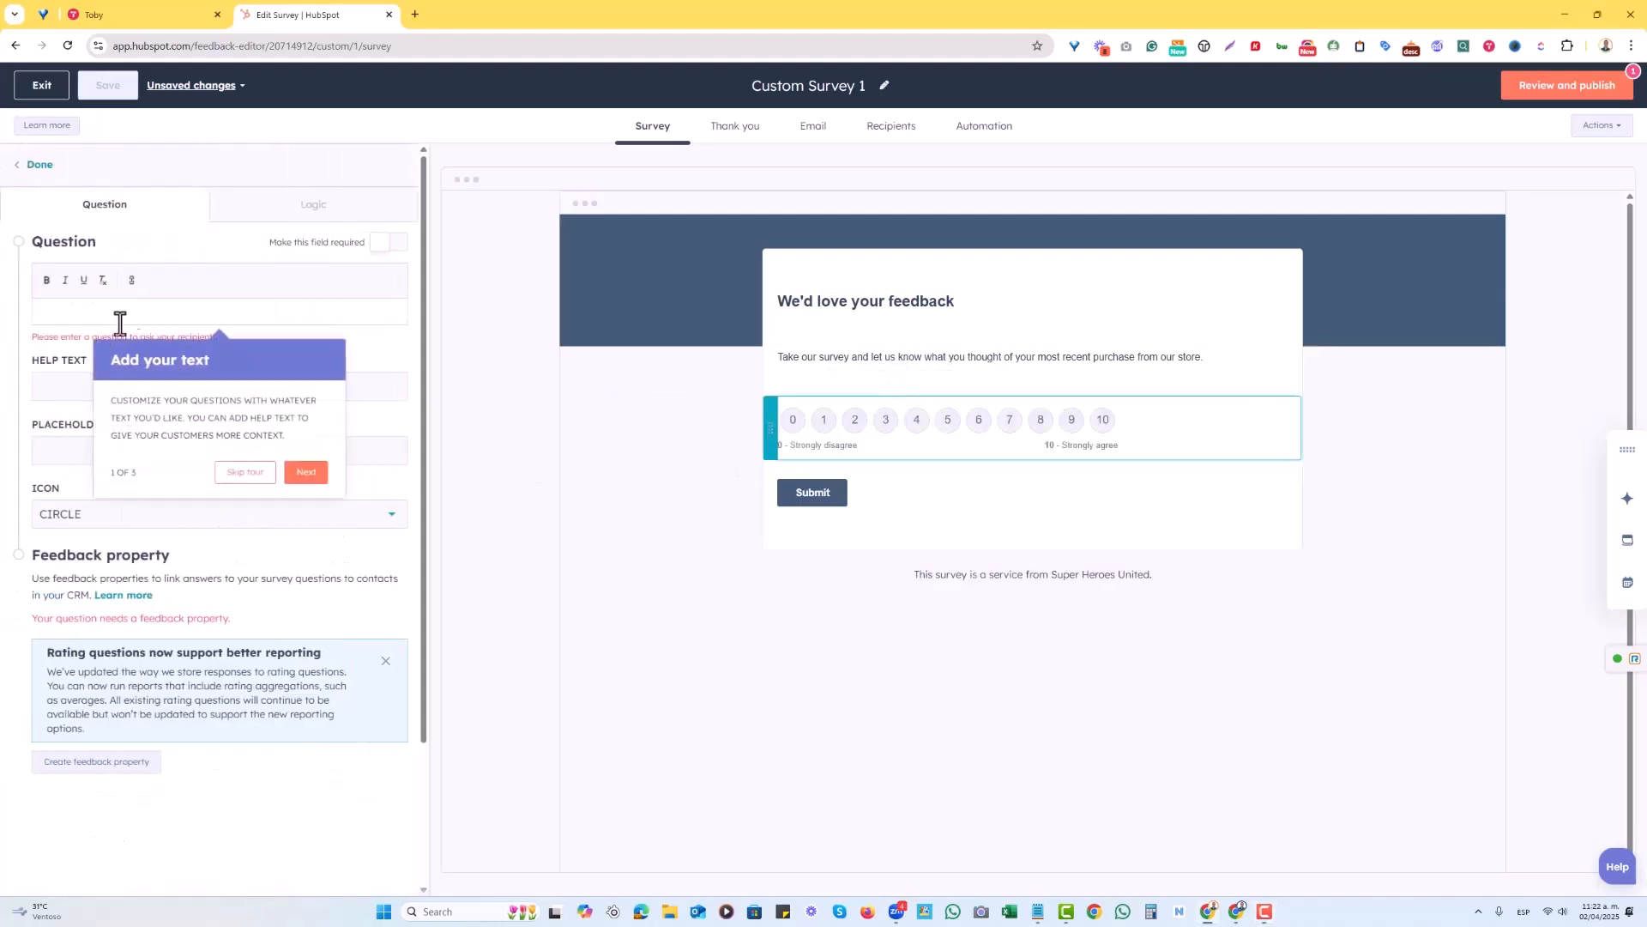
{"action": "left_click", "coordinate": [247, 473]}
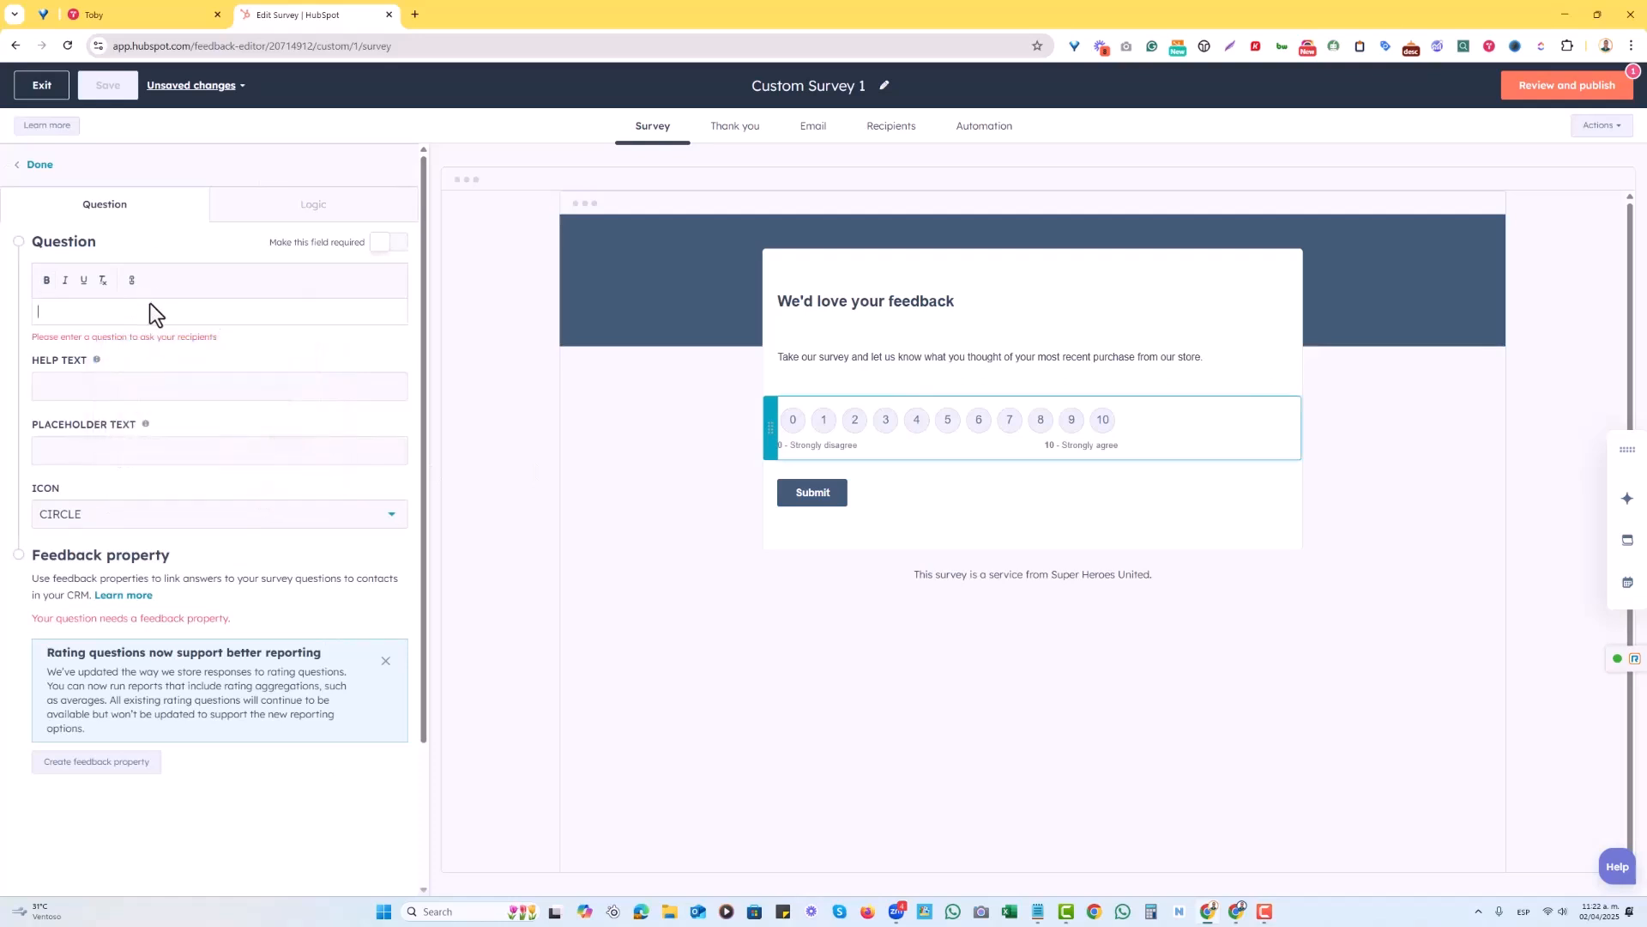
{"action": "type", "text": "How did we do?"}
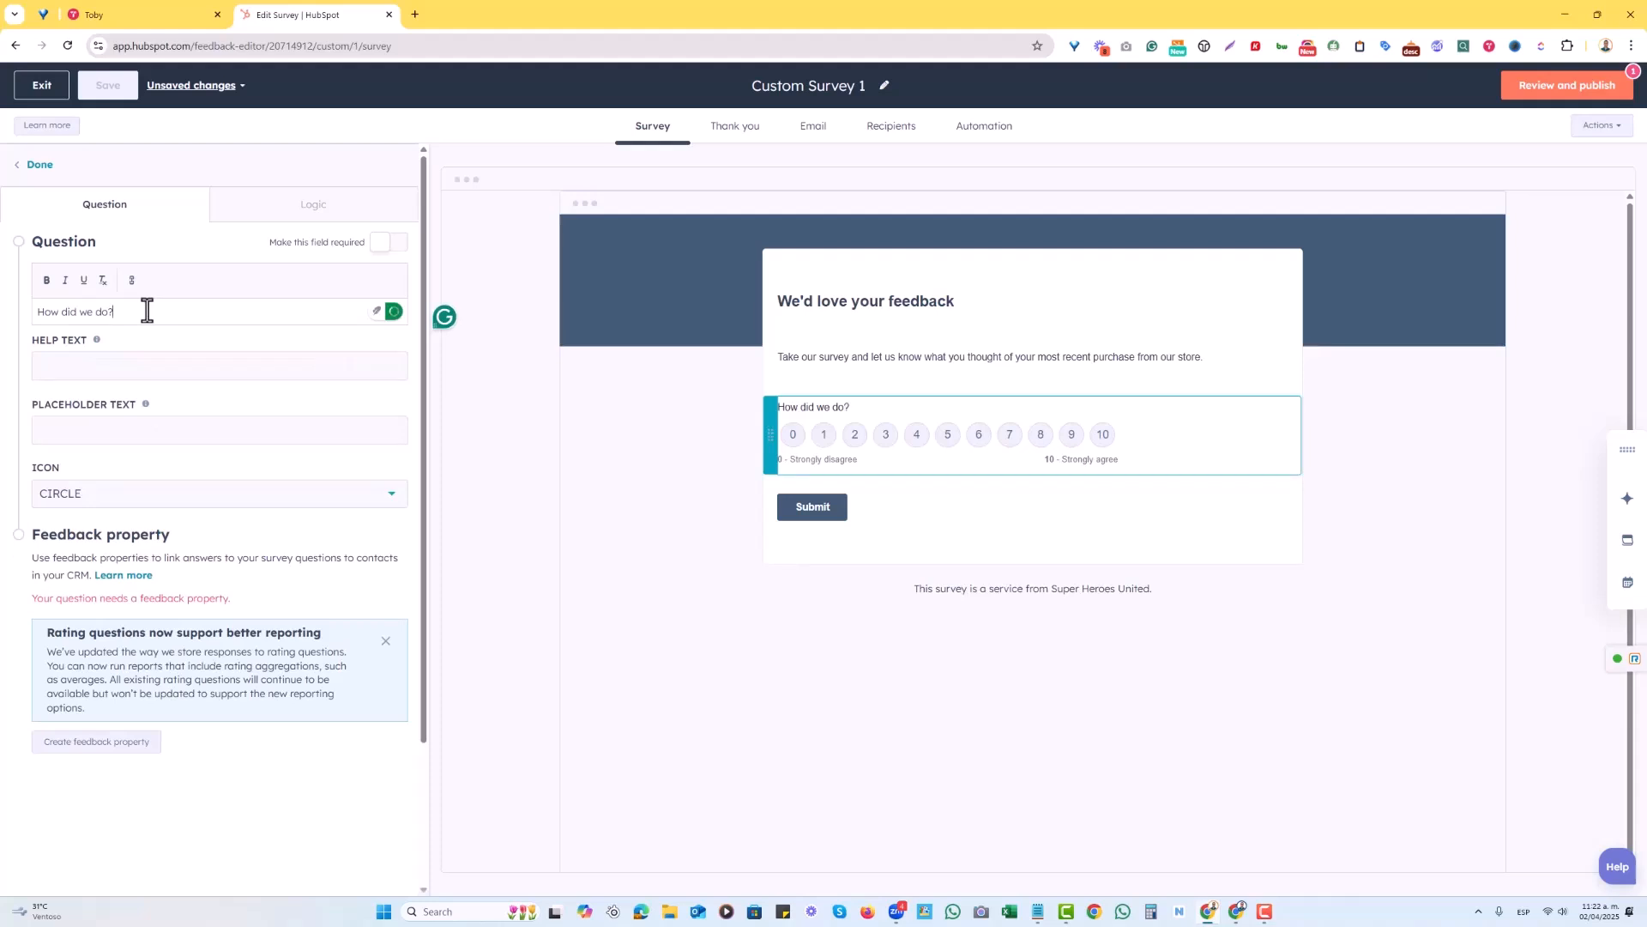
{"action": "key", "text": "ctrl+a"}
{"action": "key", "text": "ctrl+c"}
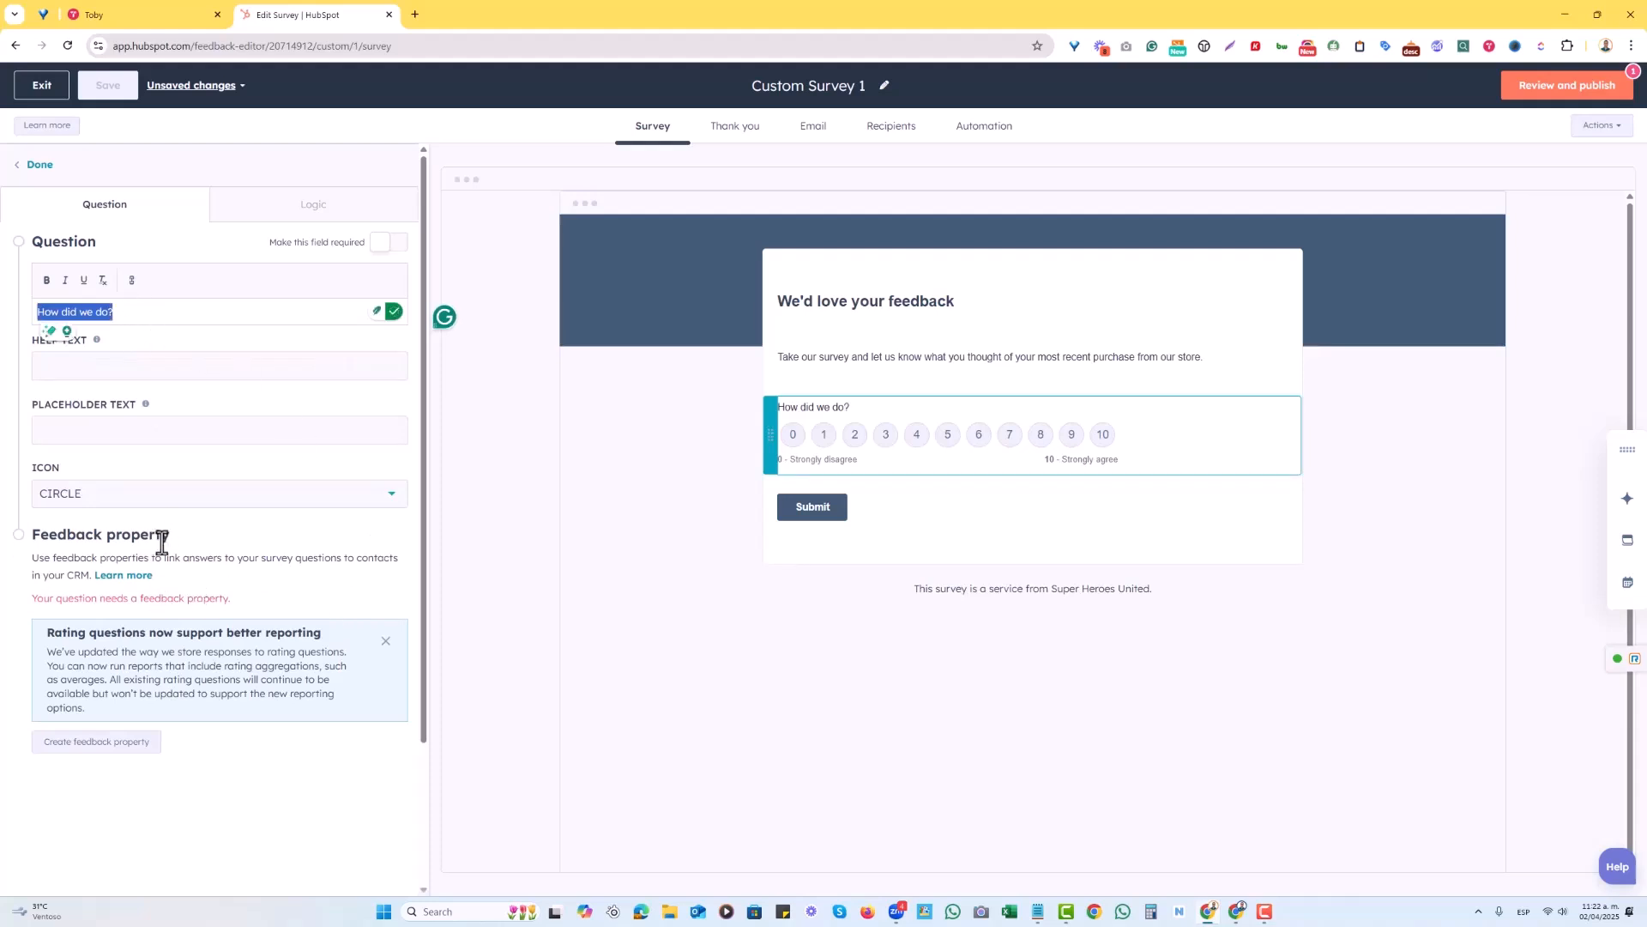
{"action": "left_click", "coordinate": [147, 366]}
{"action": "key", "text": "ctrl+v"}
{"action": "scroll", "coordinate": [156, 548], "scroll_direction": "down", "scroll_amount": 2}
{"action": "scroll", "coordinate": [147, 654], "scroll_direction": "up", "scroll_amount": 2}
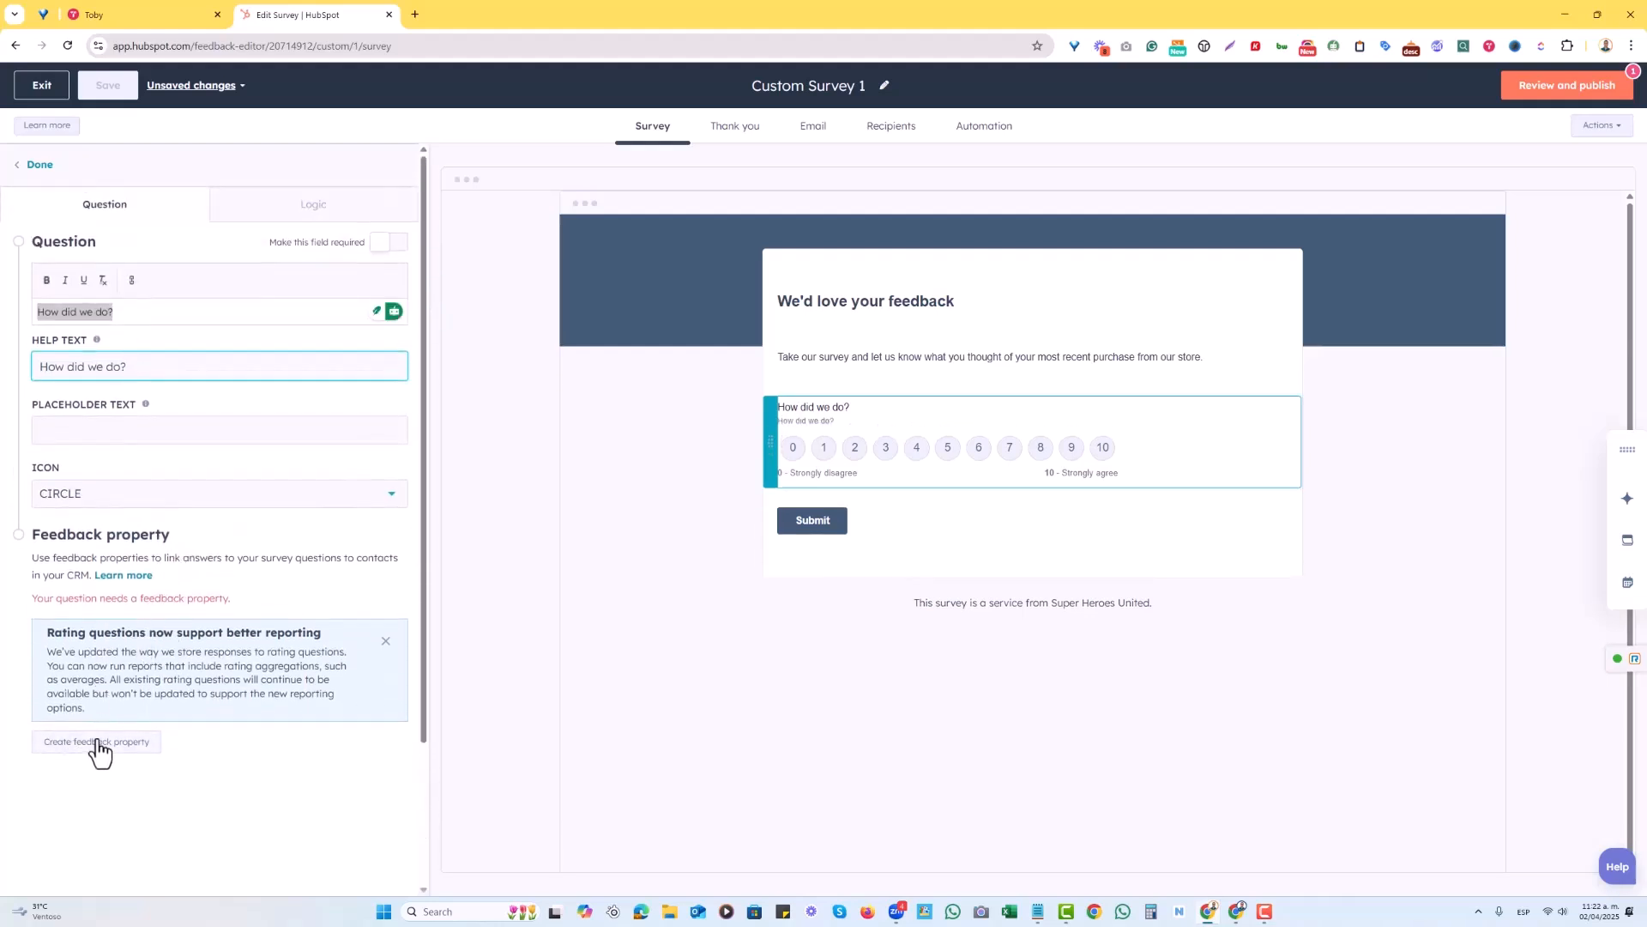
Create the feedback property "How did we do?" for the rating question and finish editing the question.
{"action": "left_click", "coordinate": [115, 740]}
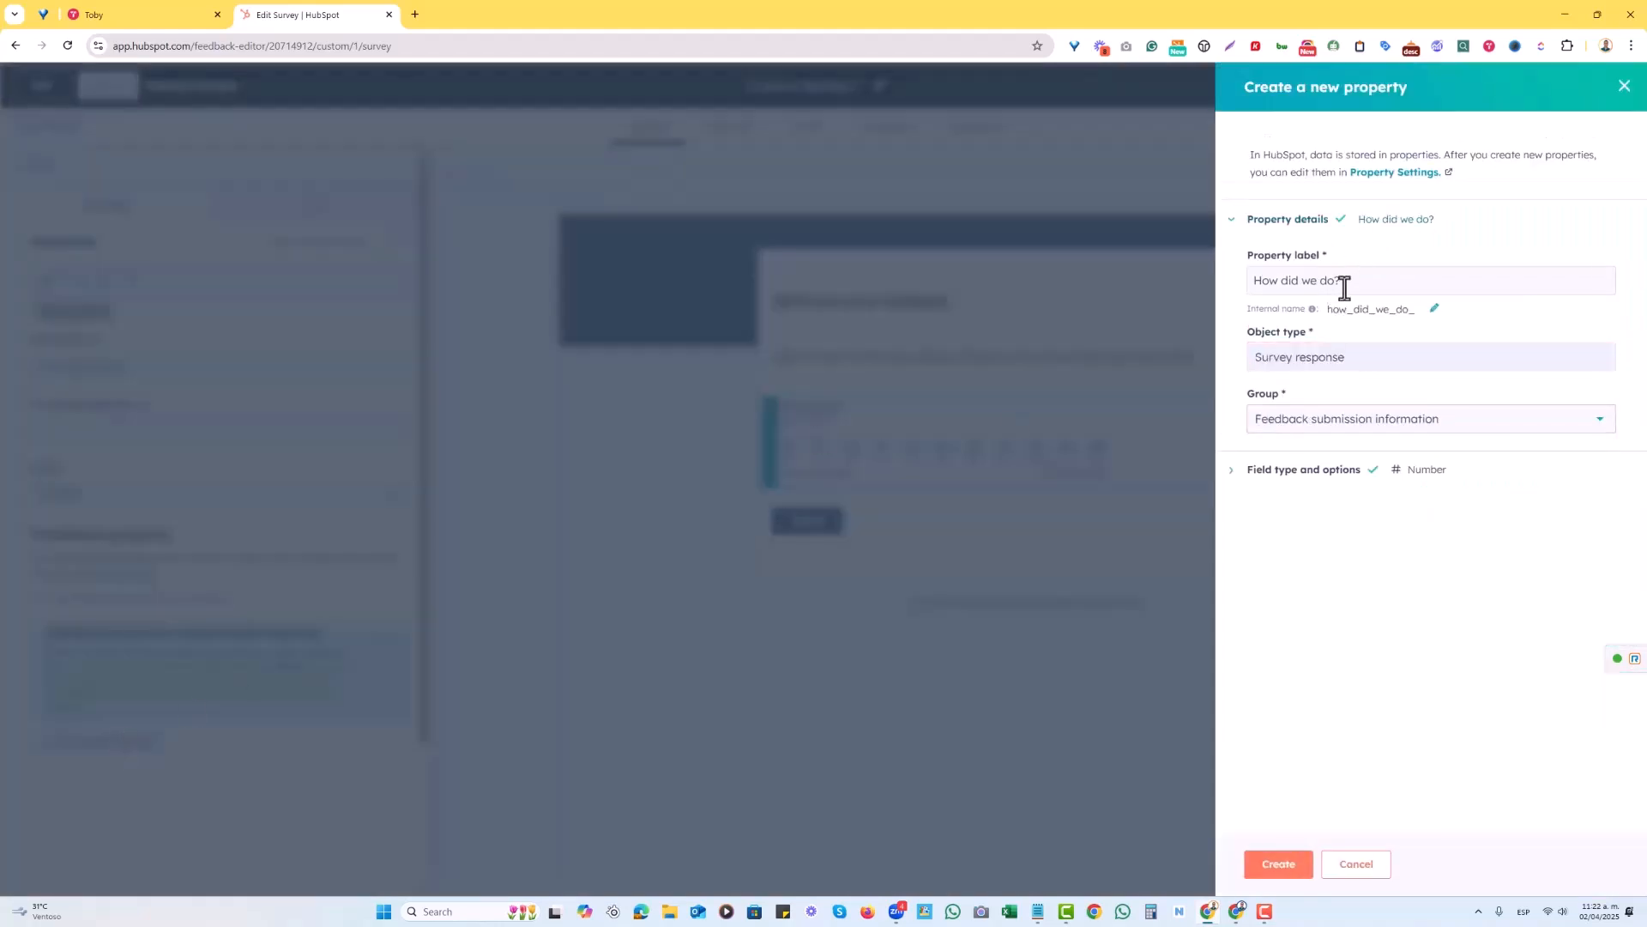
{"action": "left_click", "coordinate": [1276, 868]}
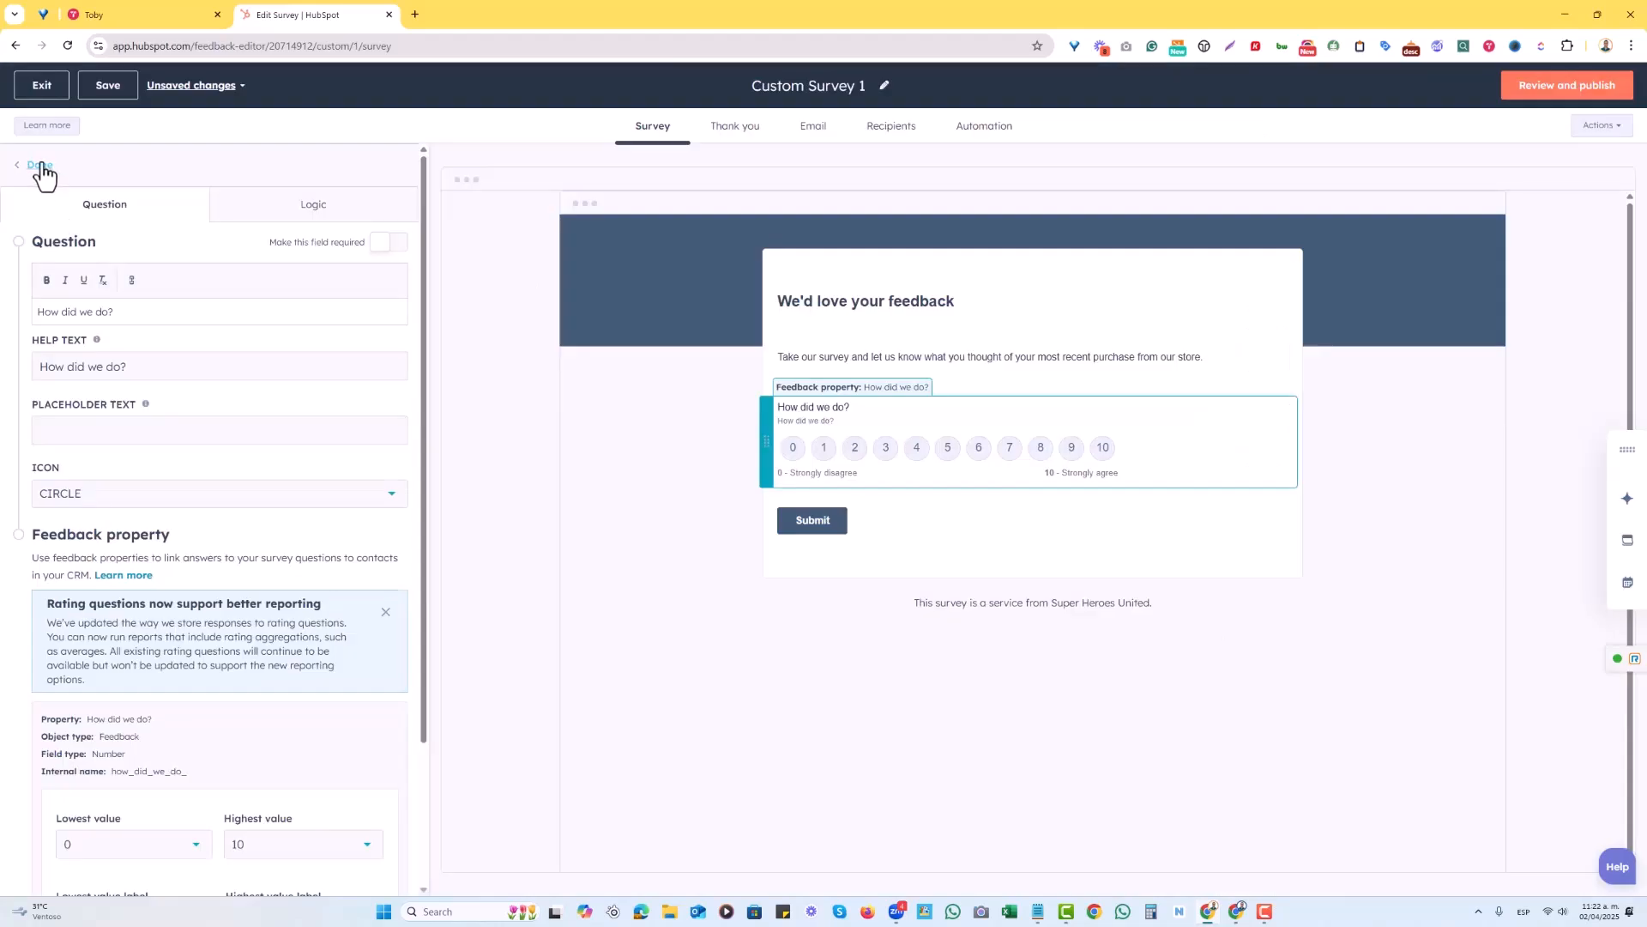
{"action": "left_click", "coordinate": [40, 166]}
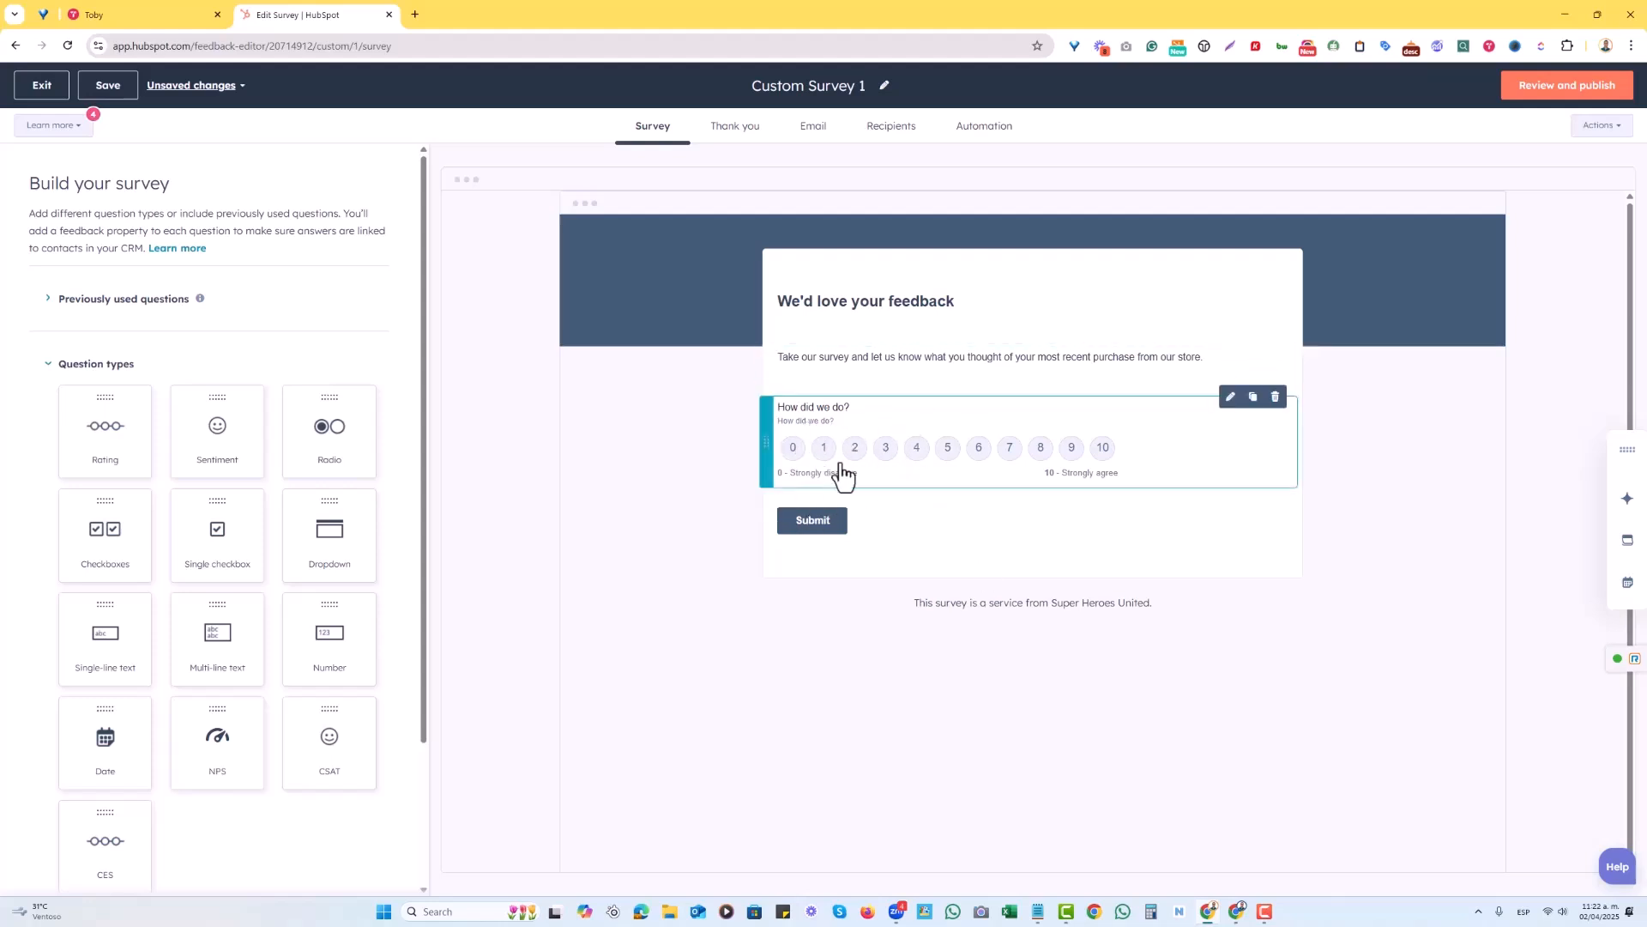
Review the survey's thank-you message, email settings and body, recipients, and response notification settings.
{"action": "left_click", "coordinate": [734, 137]}
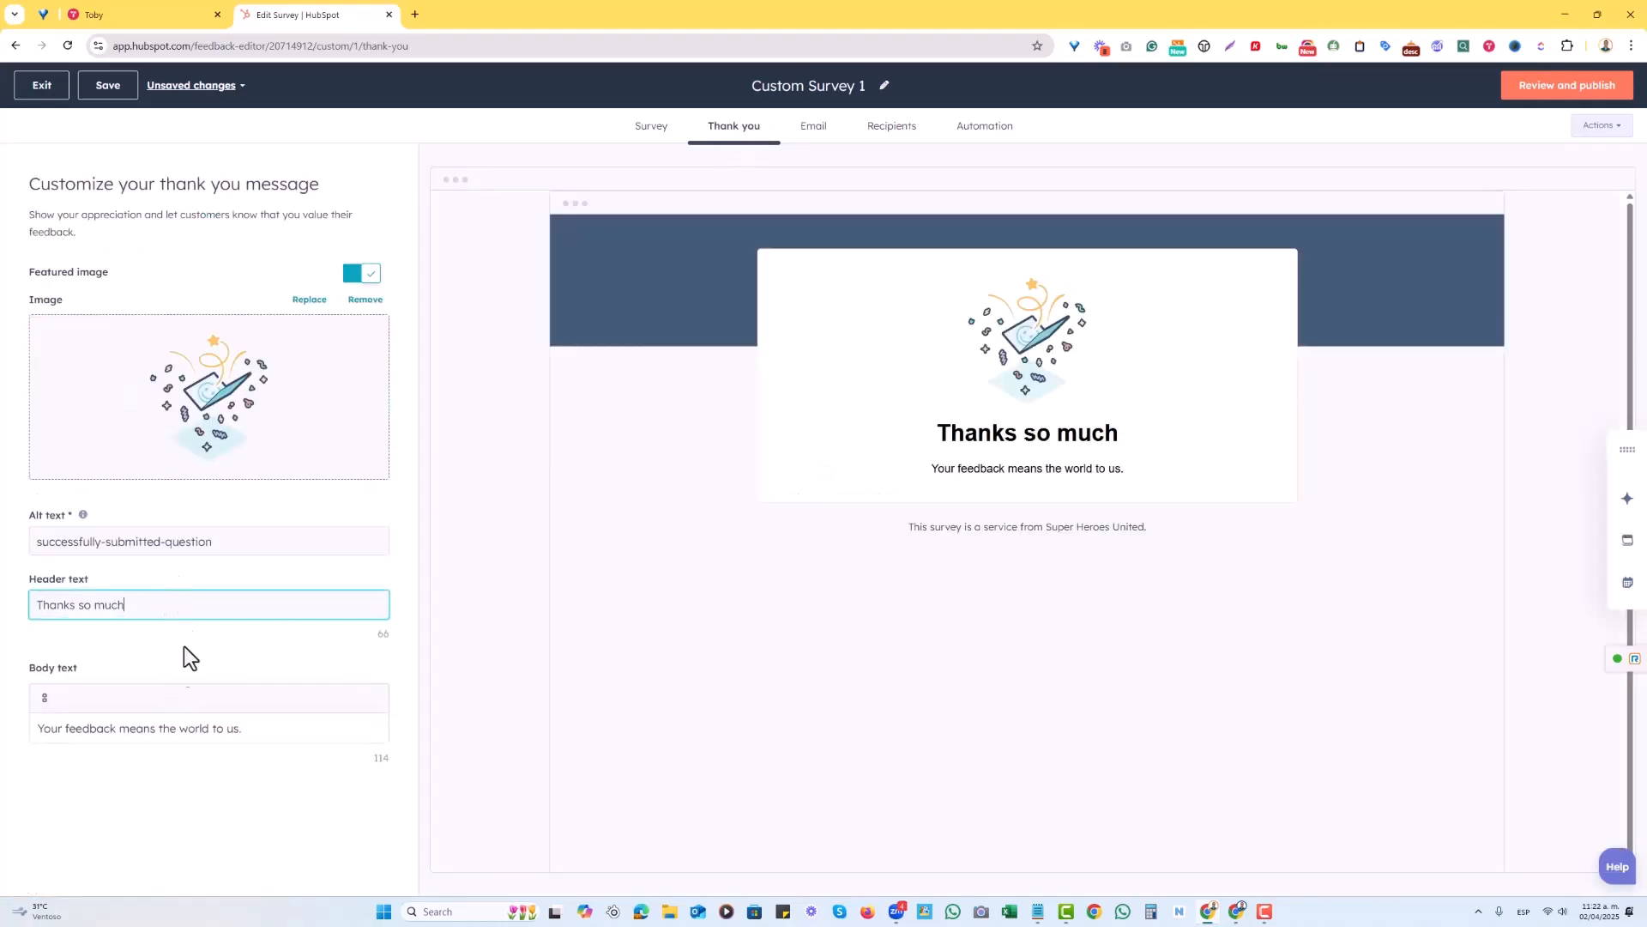
{"action": "left_click", "coordinate": [816, 148]}
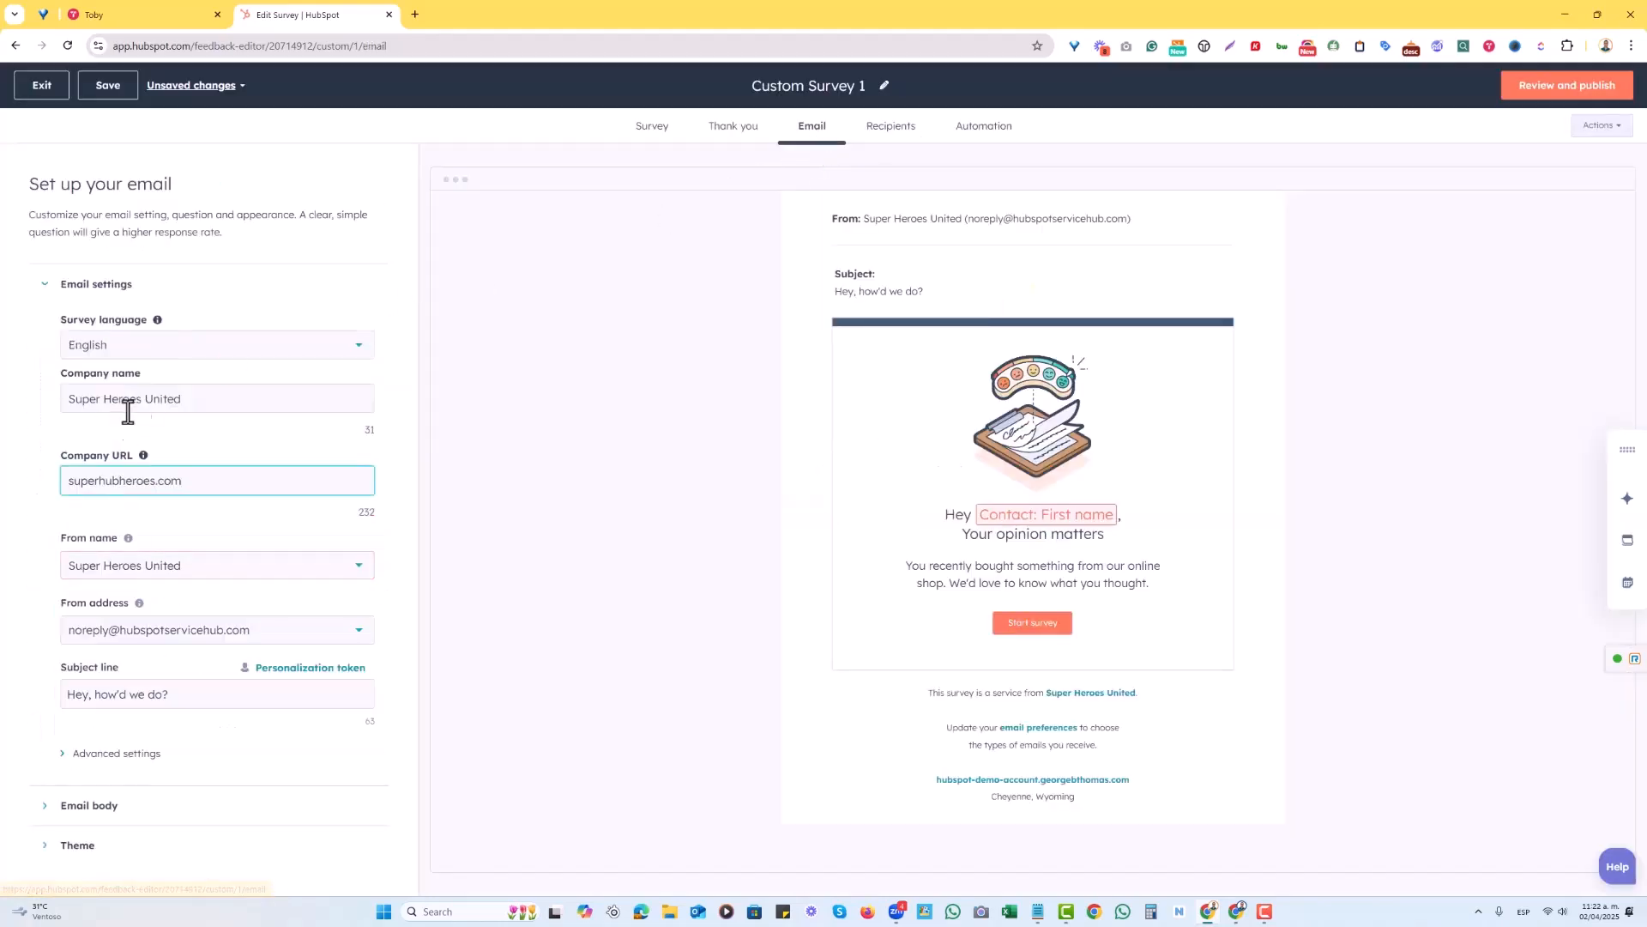
{"action": "left_click", "coordinate": [106, 808]}
{"action": "scroll", "coordinate": [210, 639], "scroll_direction": "down", "scroll_amount": 3}
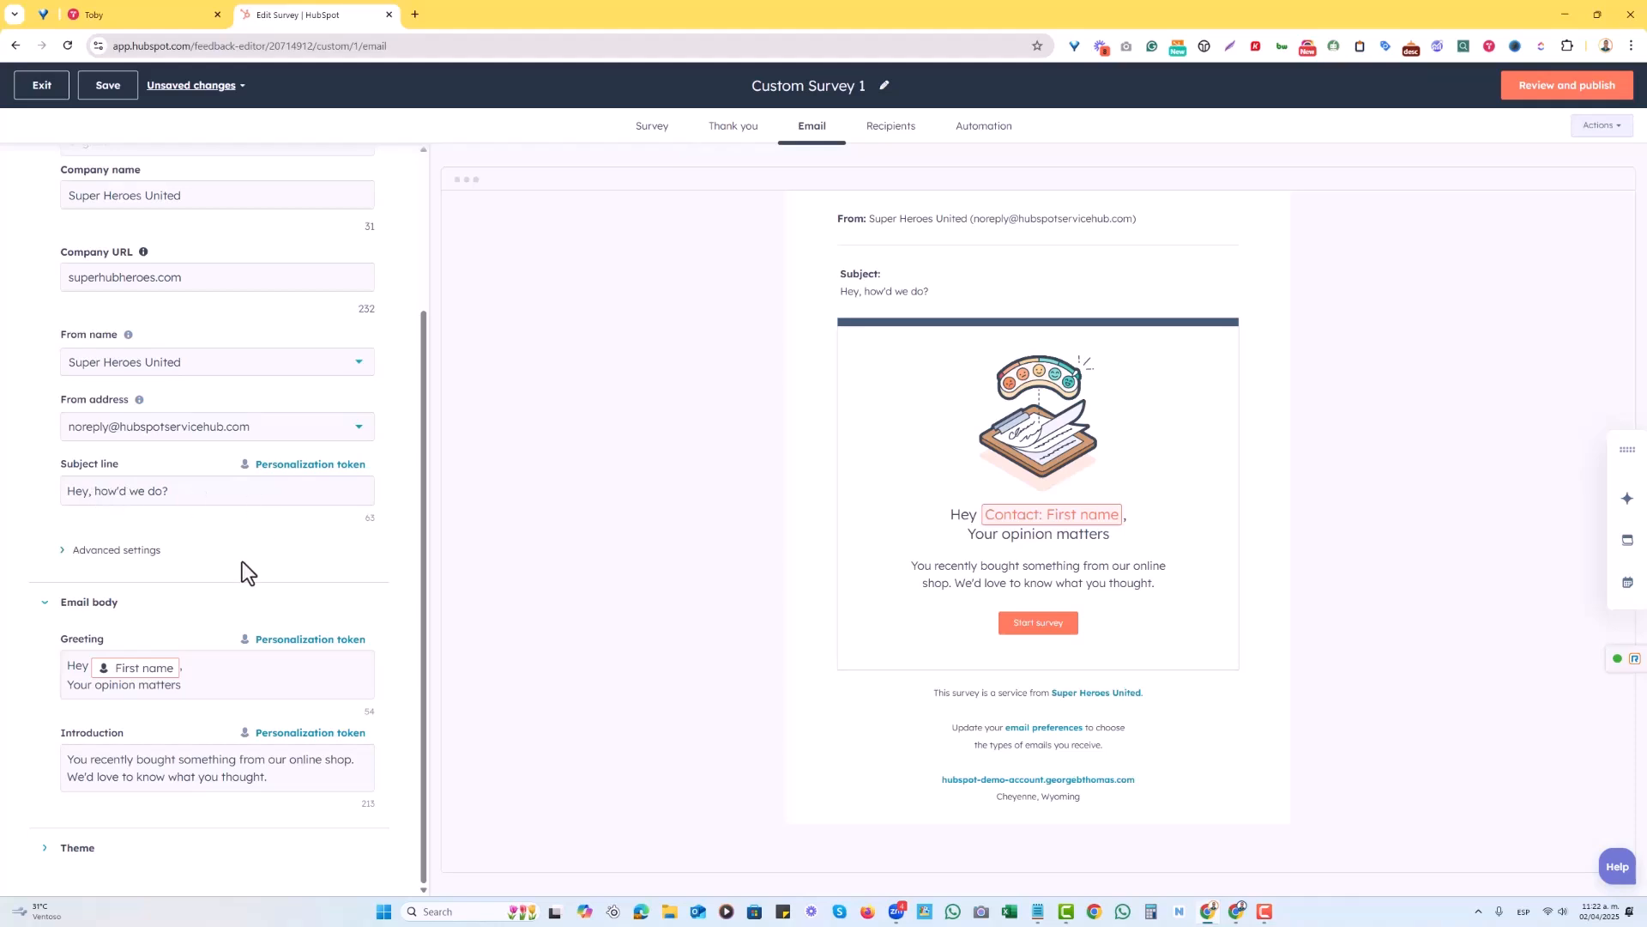
{"action": "scroll", "coordinate": [405, 612], "scroll_direction": "up", "scroll_amount": 4}
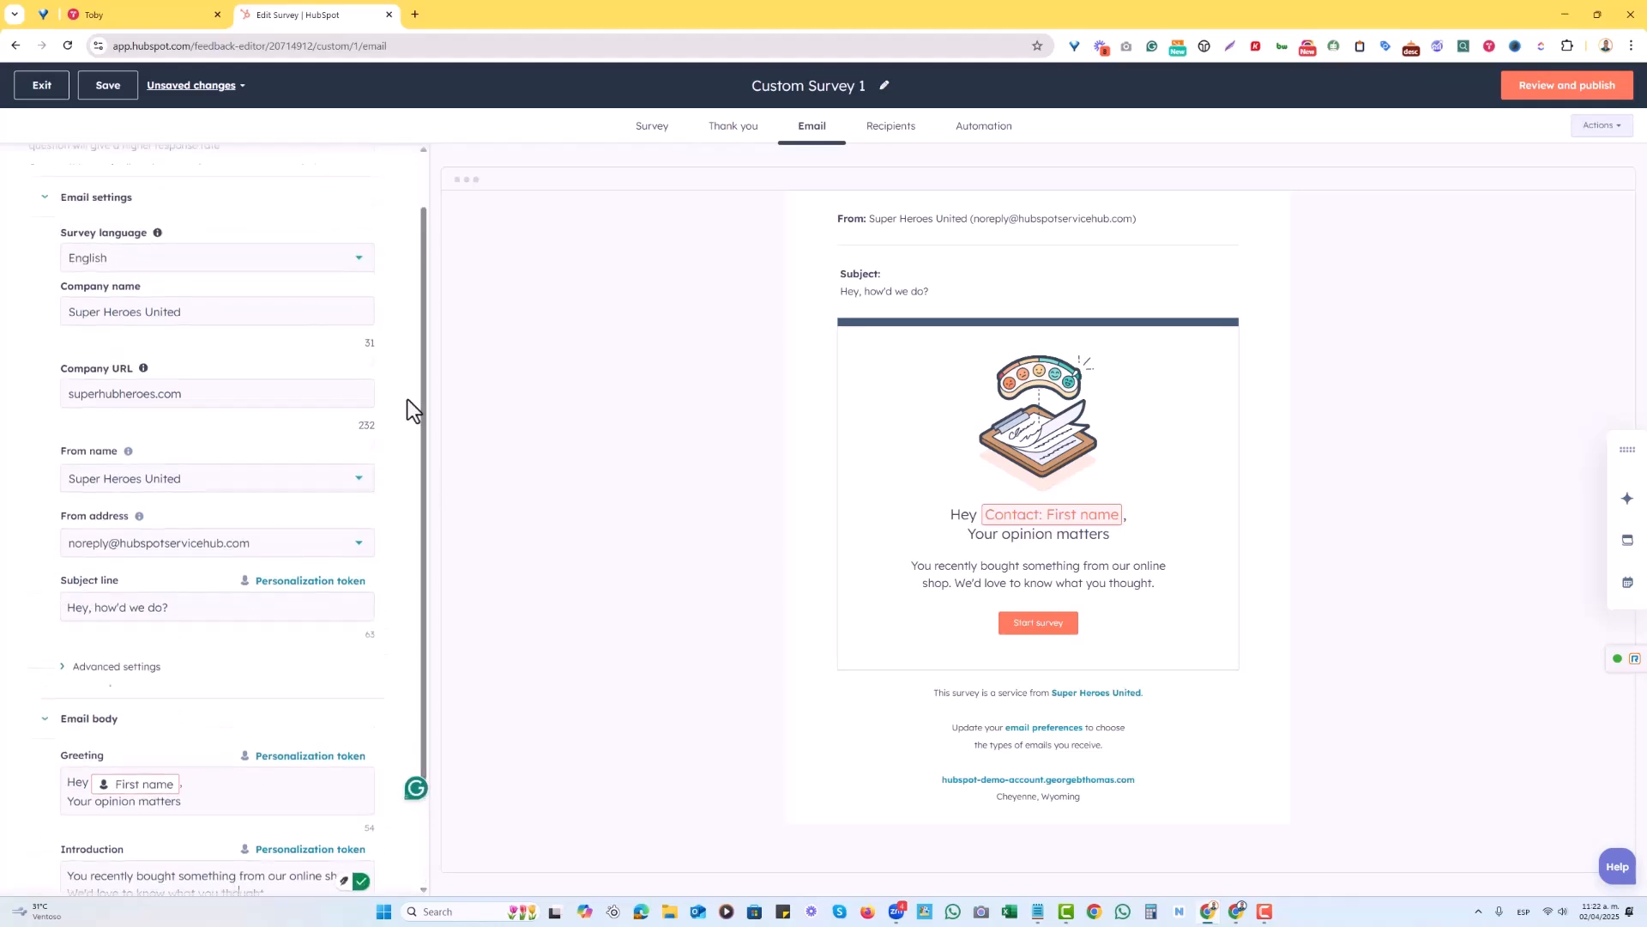
{"action": "left_click", "coordinate": [890, 129]}
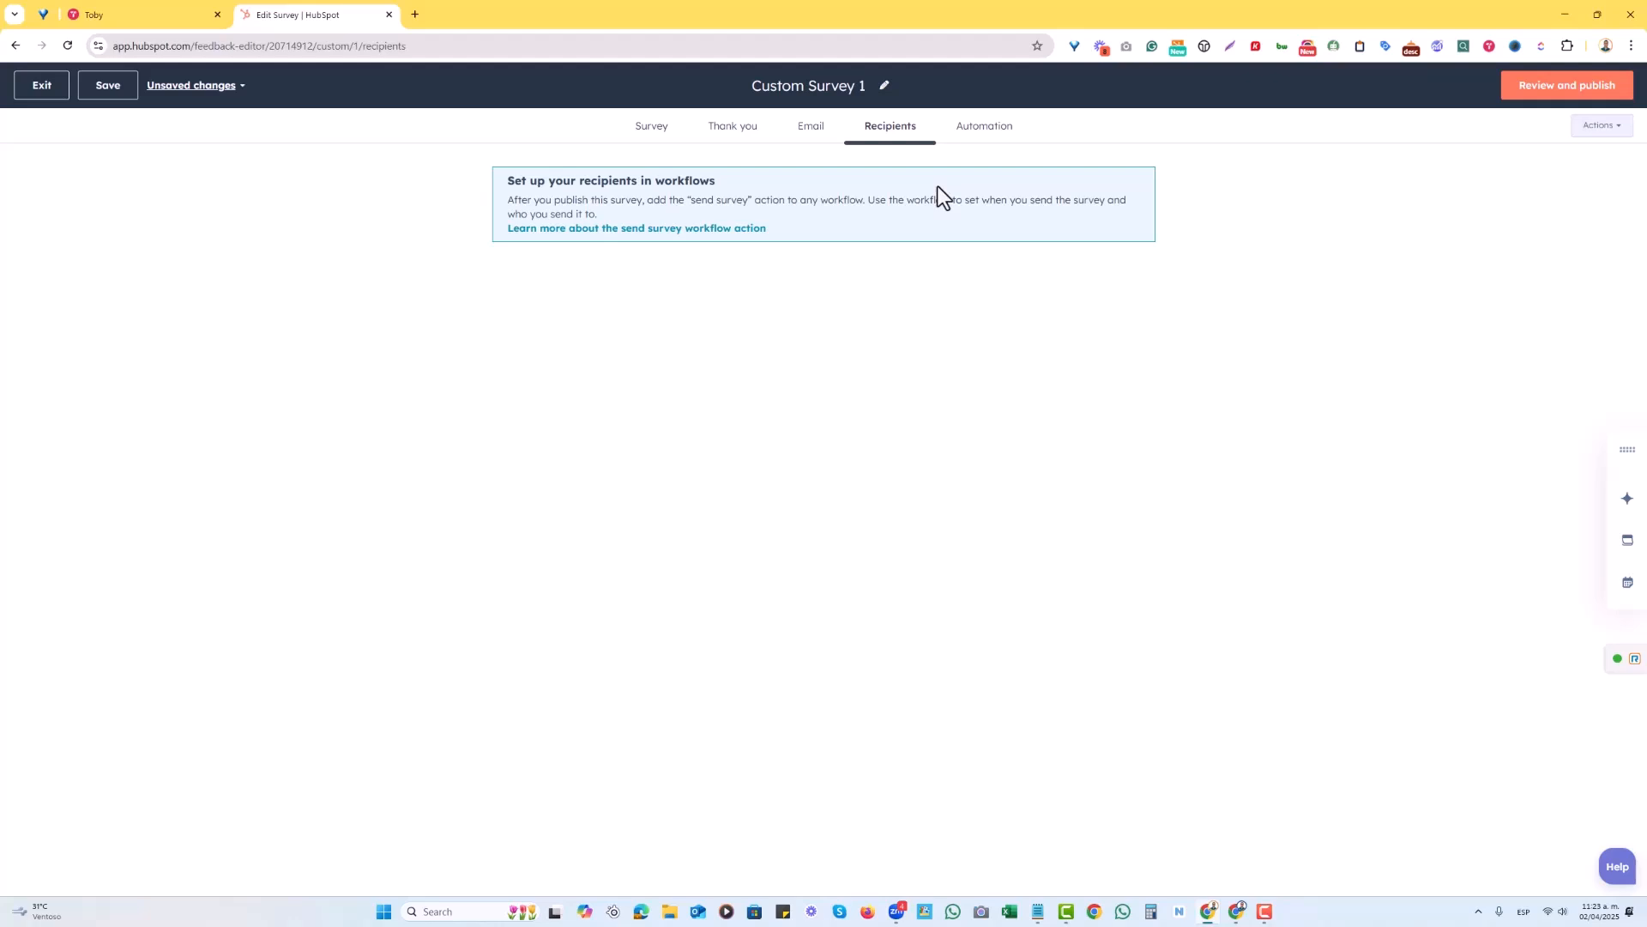
{"action": "left_click", "coordinate": [976, 130]}
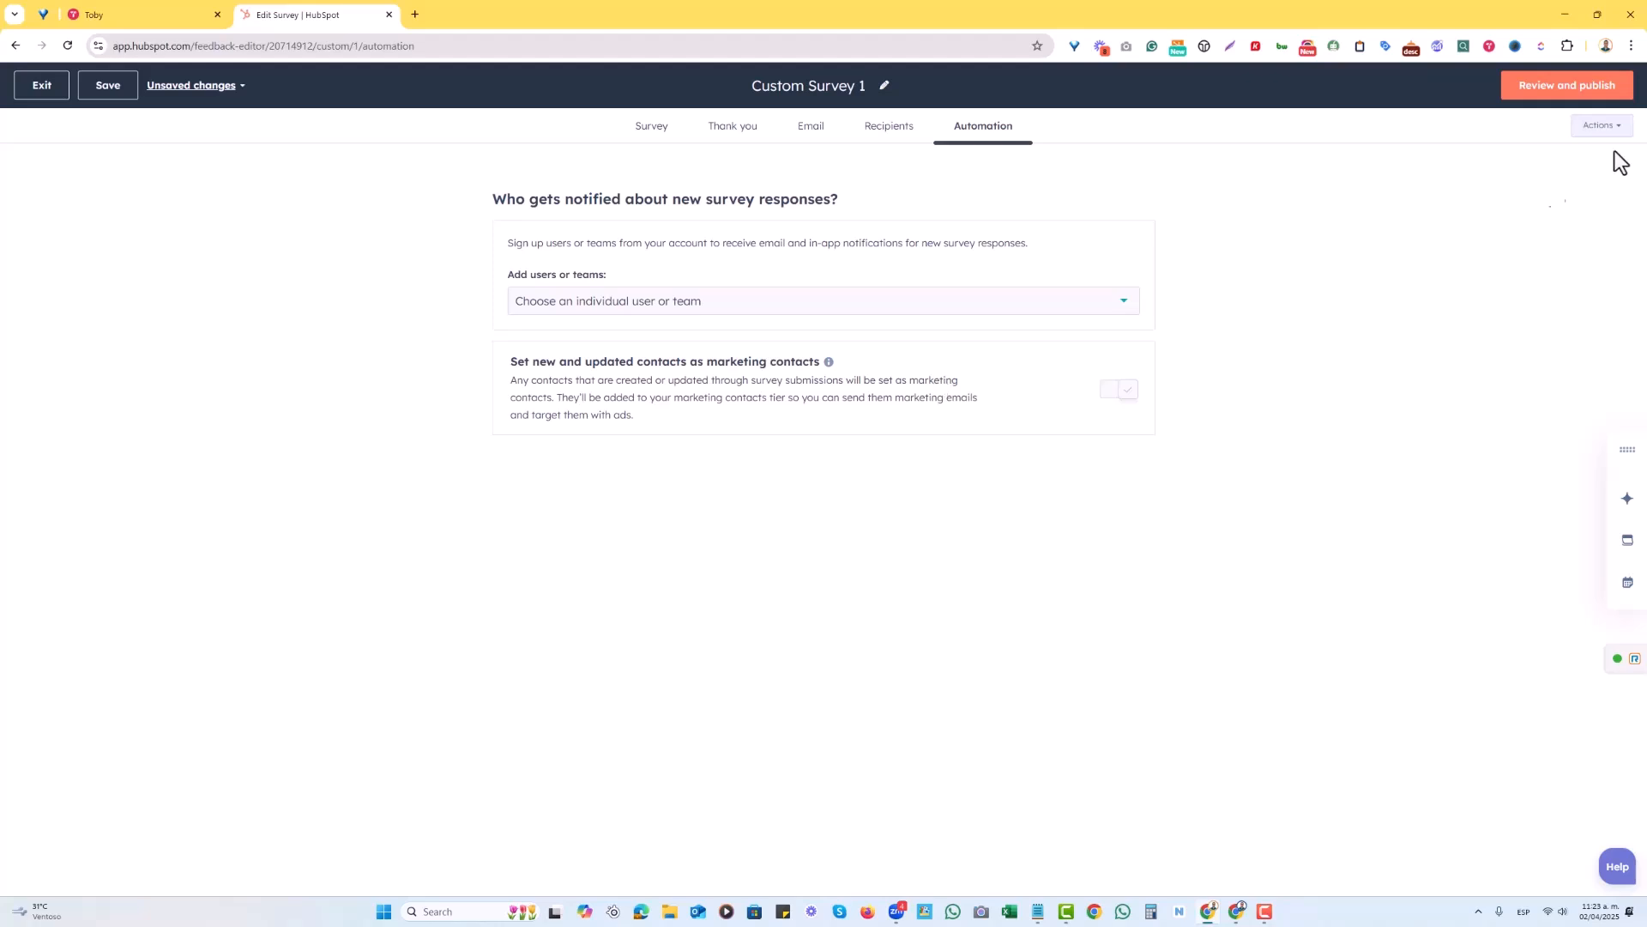
Publish the custom survey to make it available in workflows.
{"action": "left_click", "coordinate": [1553, 91]}
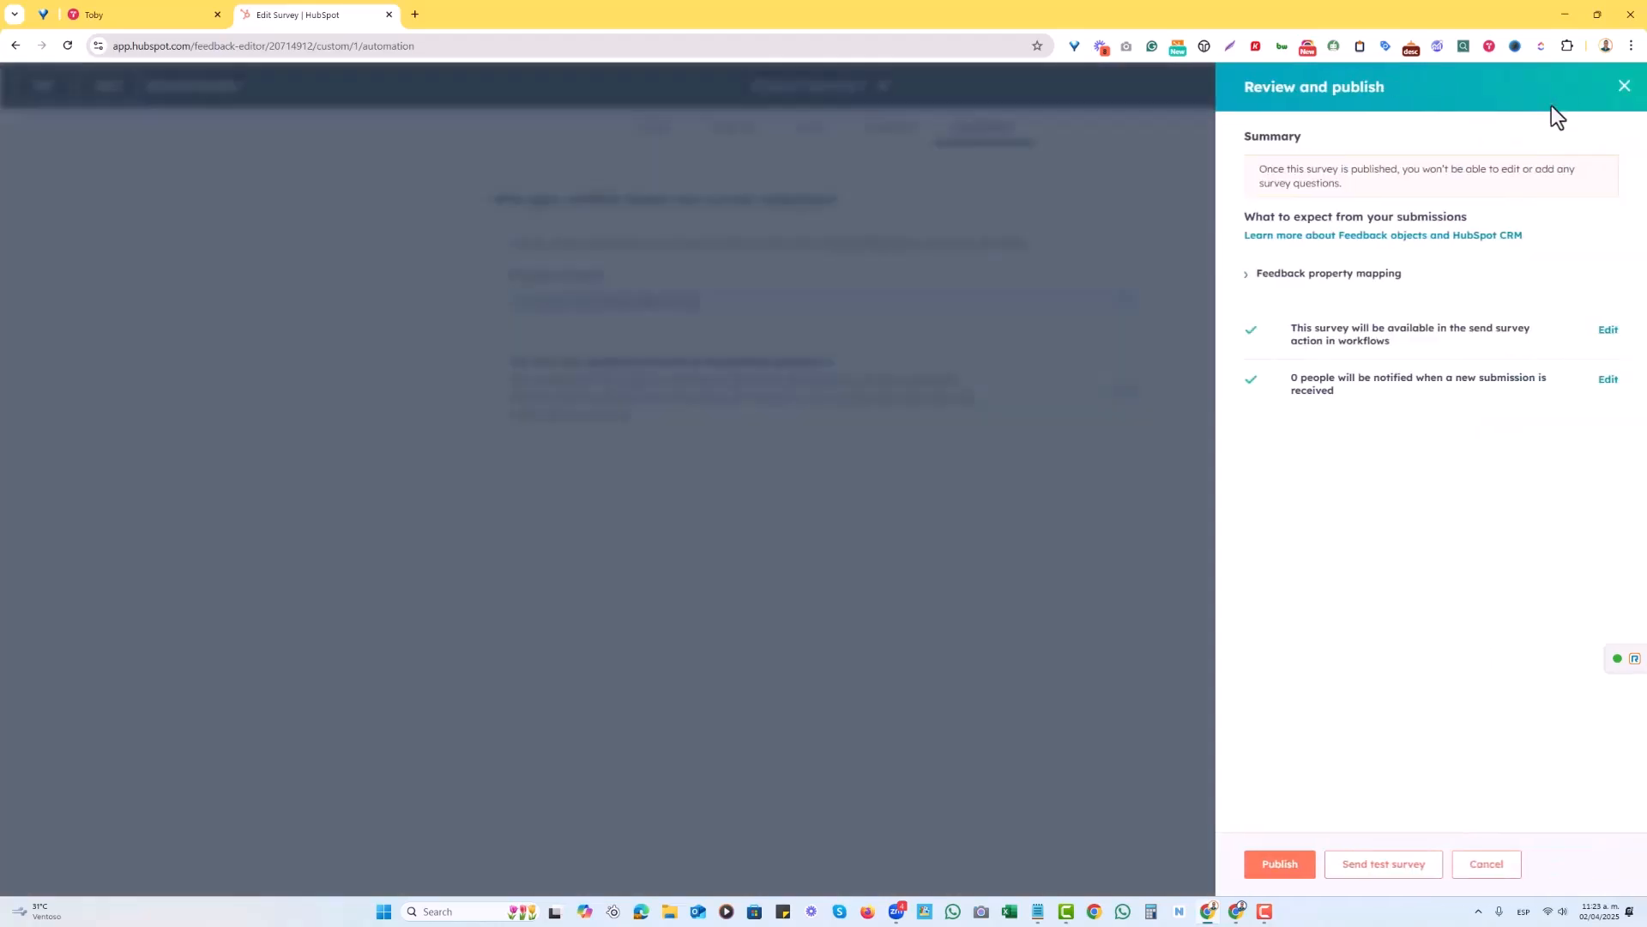
{"action": "left_click", "coordinate": [1281, 864]}
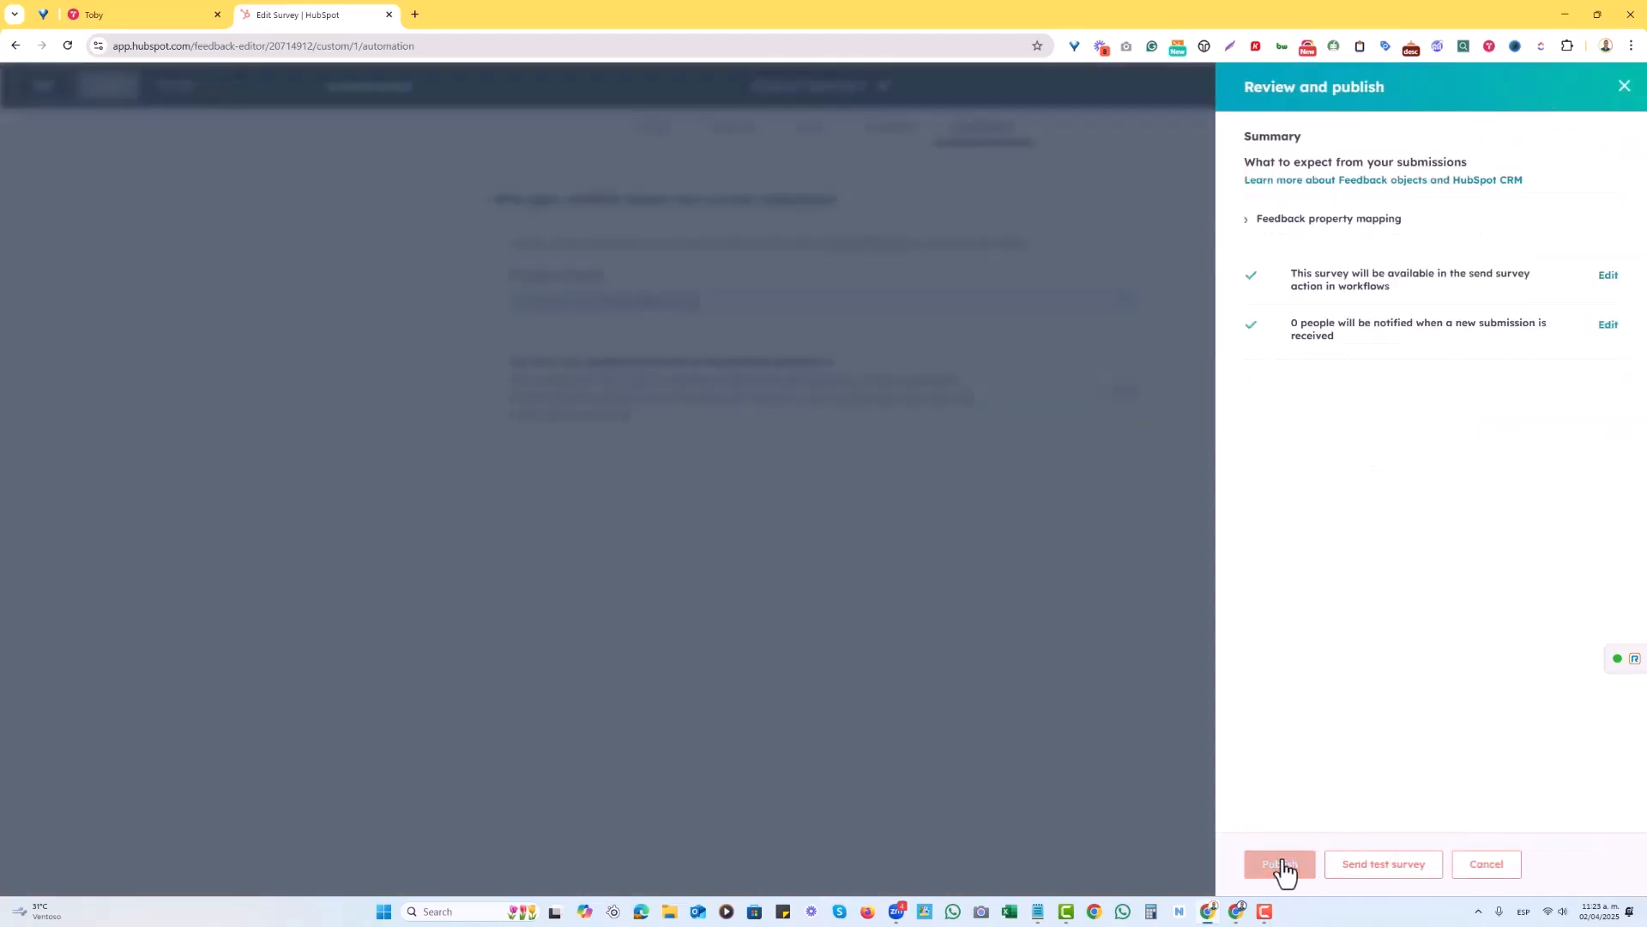
Go to Workflows and create a blank contact-based workflow from scratch.
{"action": "left_click", "coordinate": [767, 257]}
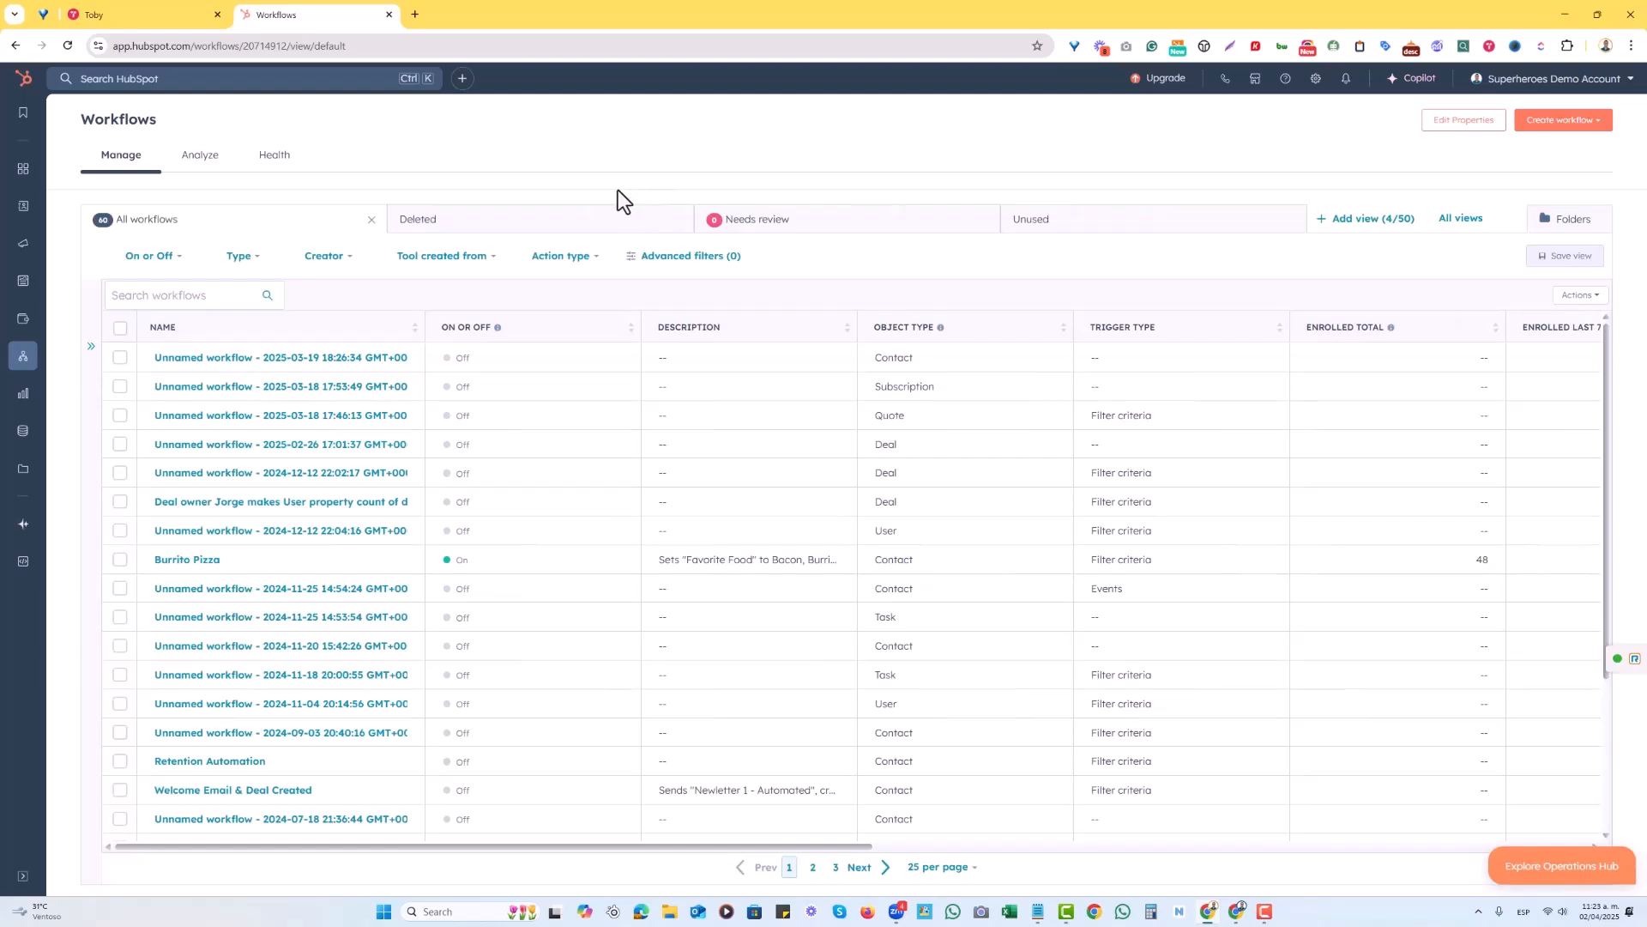
{"action": "left_click", "coordinate": [1541, 128]}
{"action": "left_click", "coordinate": [1543, 155]}
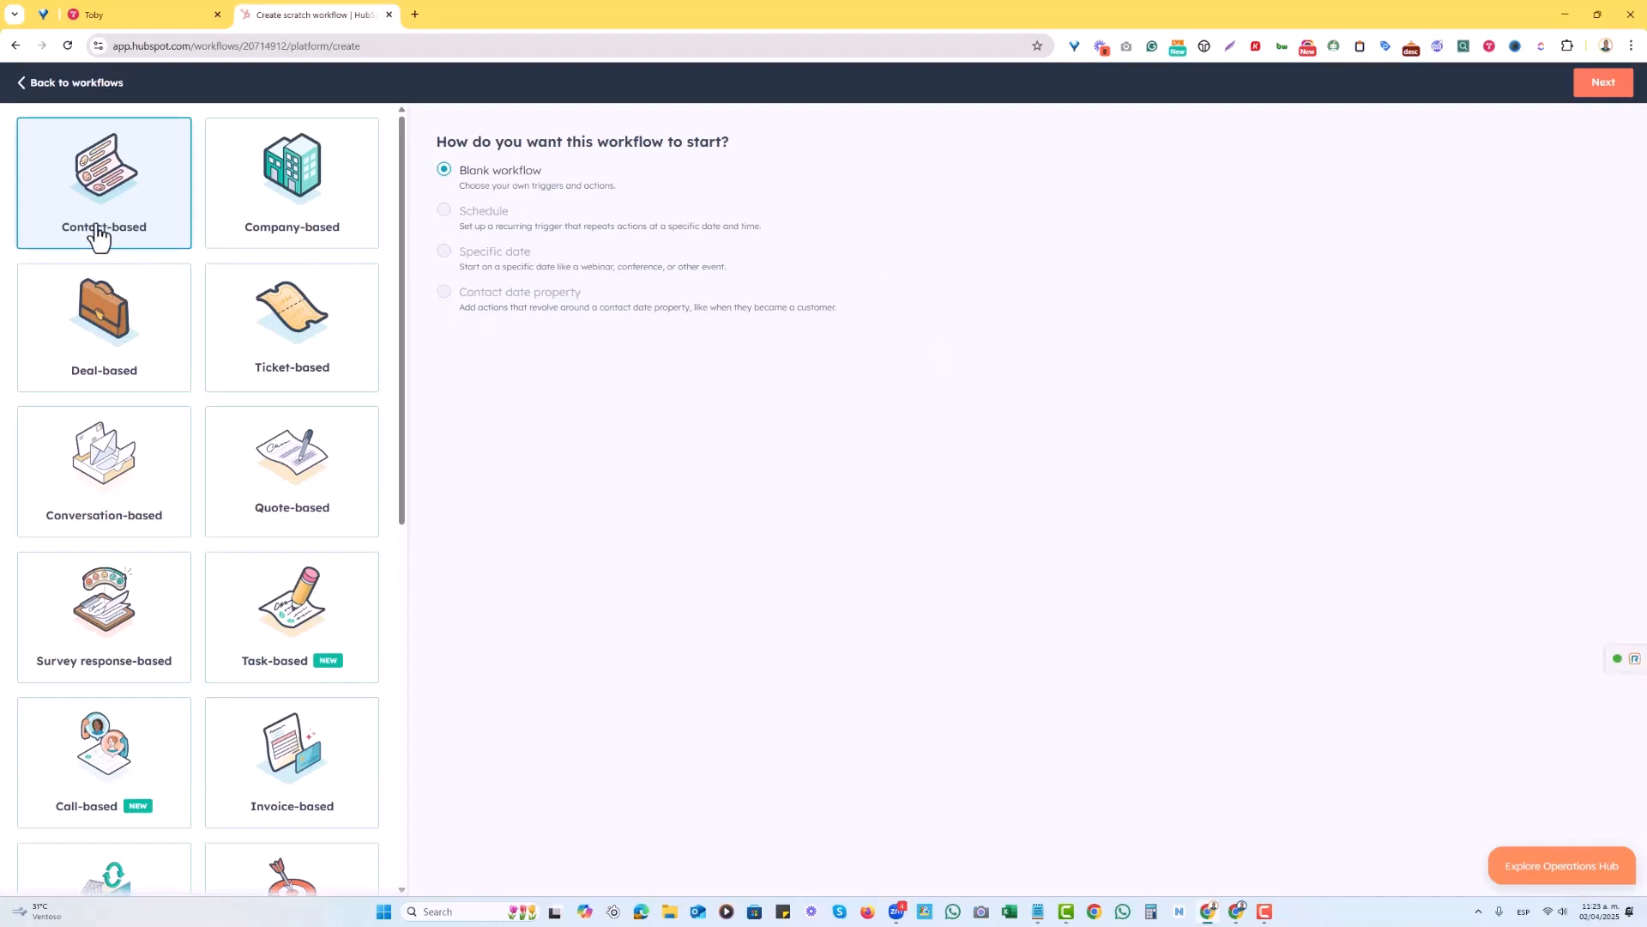
{"action": "left_click", "coordinate": [1610, 87]}
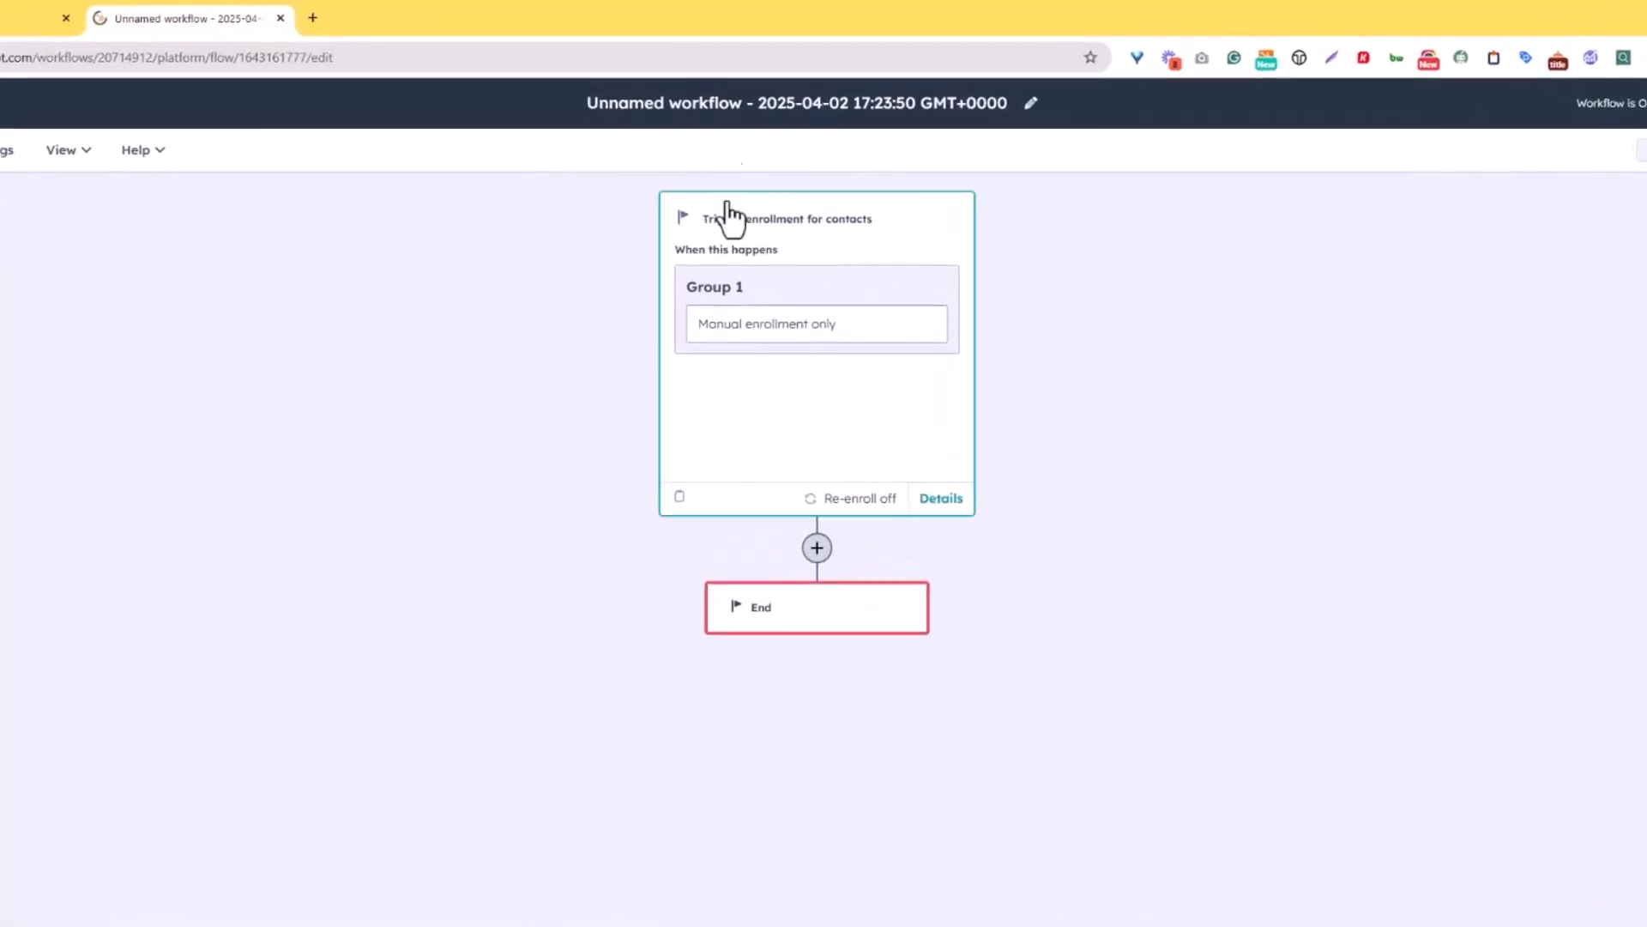
Rename the new workflow as "Survey Send Test" and save the name.
{"action": "left_click", "coordinate": [801, 95]}
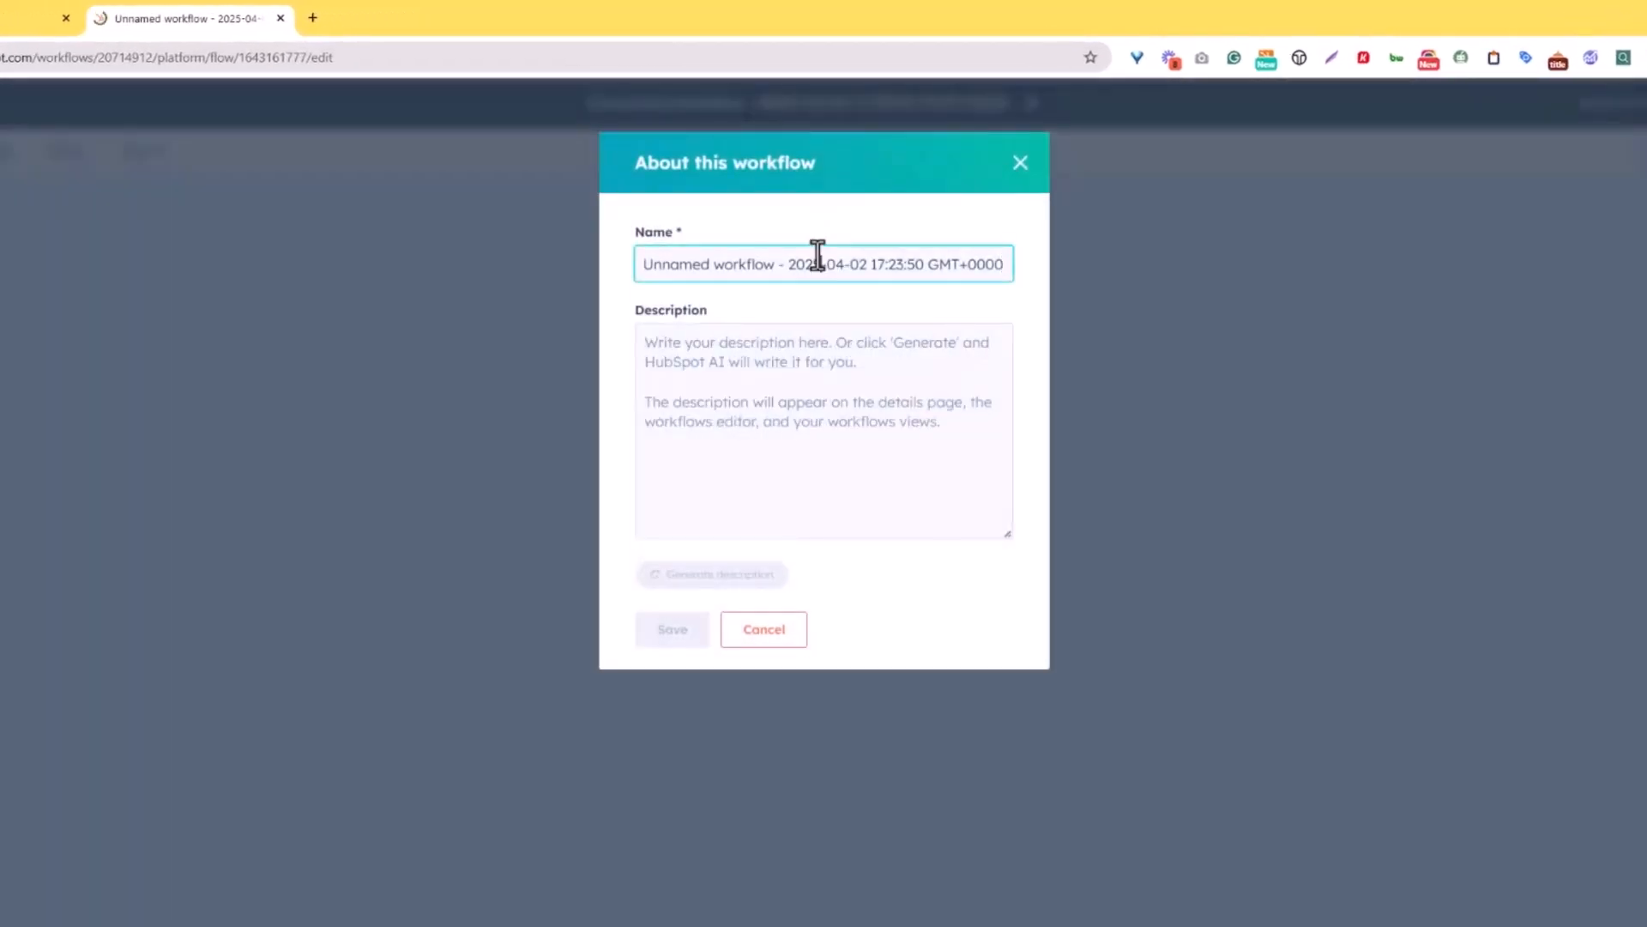
{"action": "triple_click", "coordinate": [823, 262]}
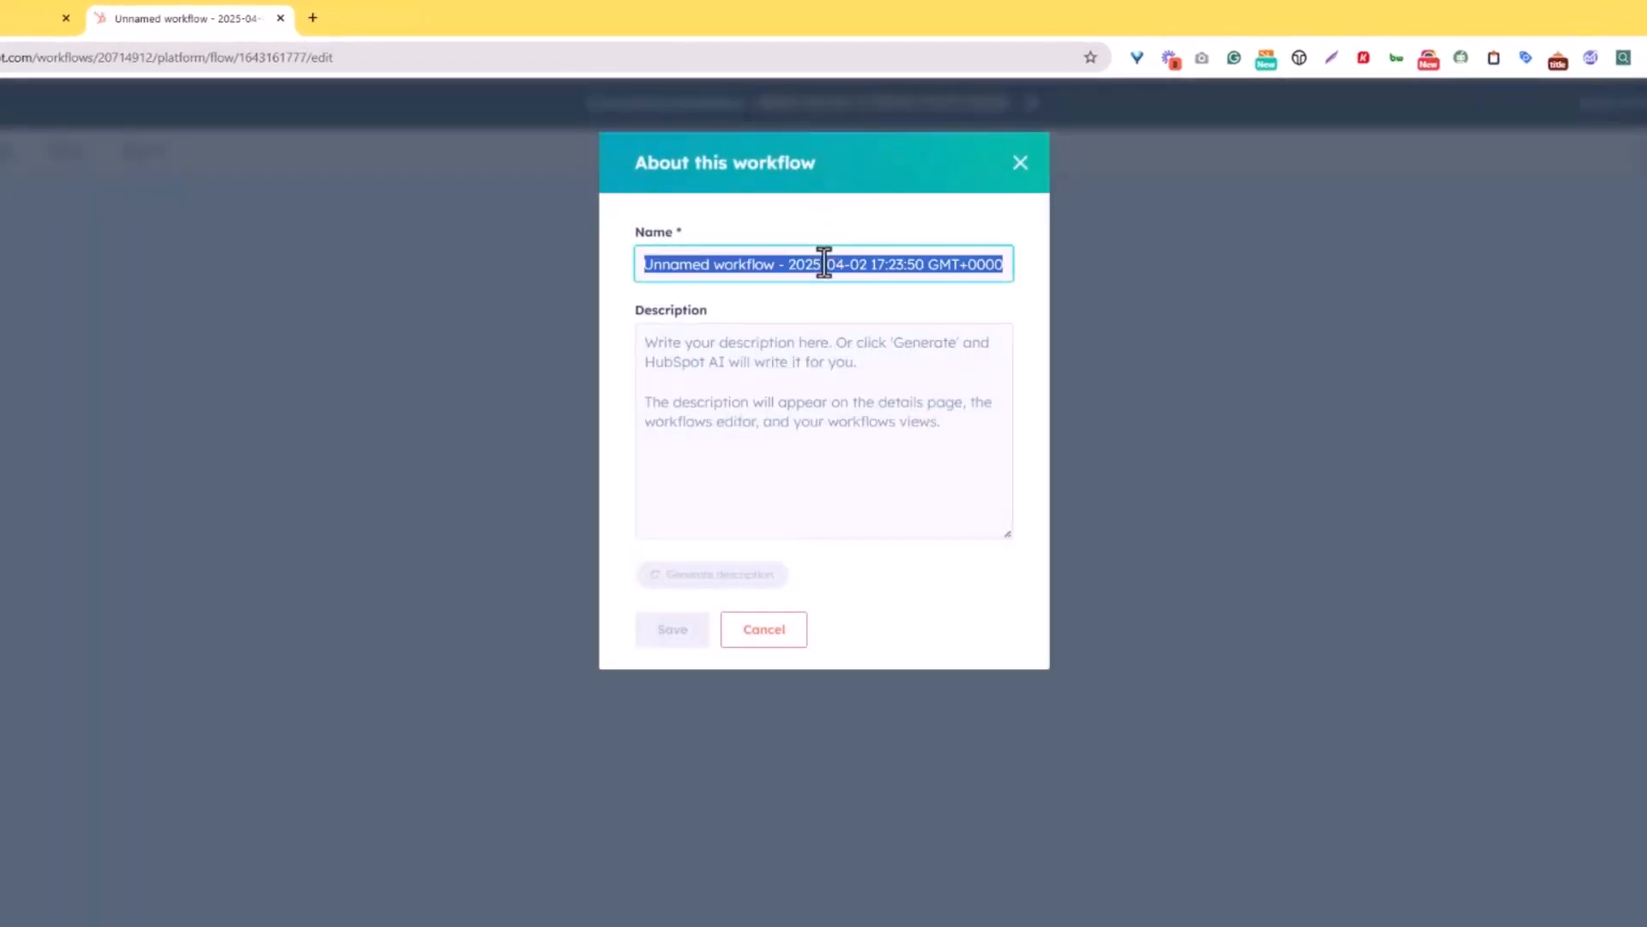
{"action": "type", "text": "Survey Send Test"}
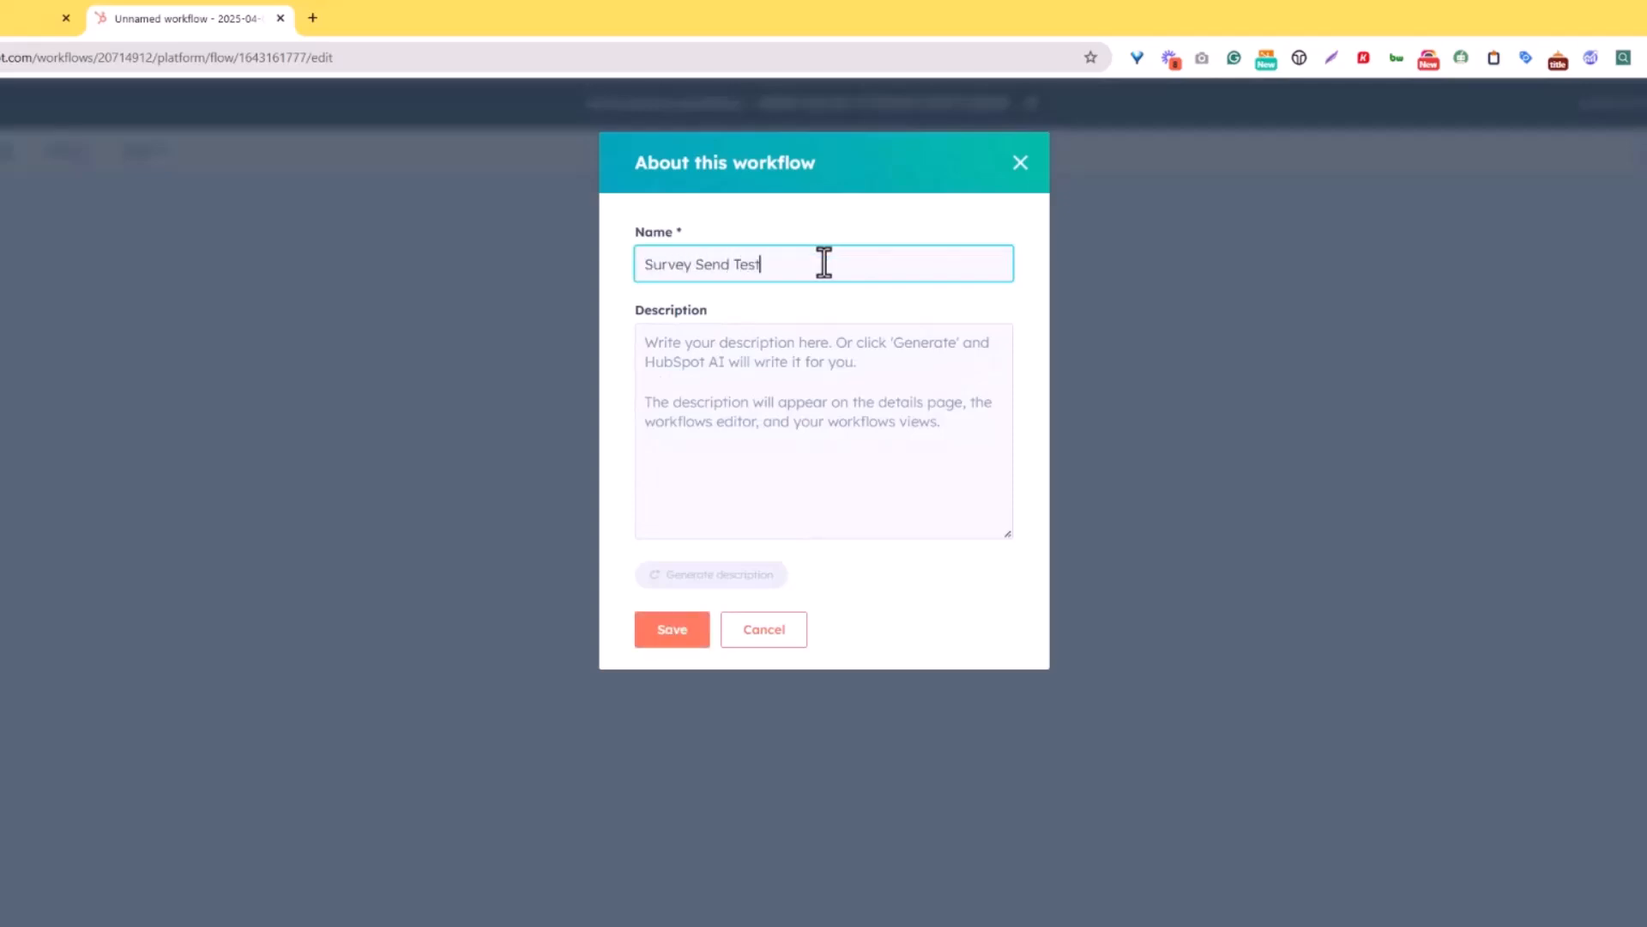
{"action": "left_click", "coordinate": [674, 633]}
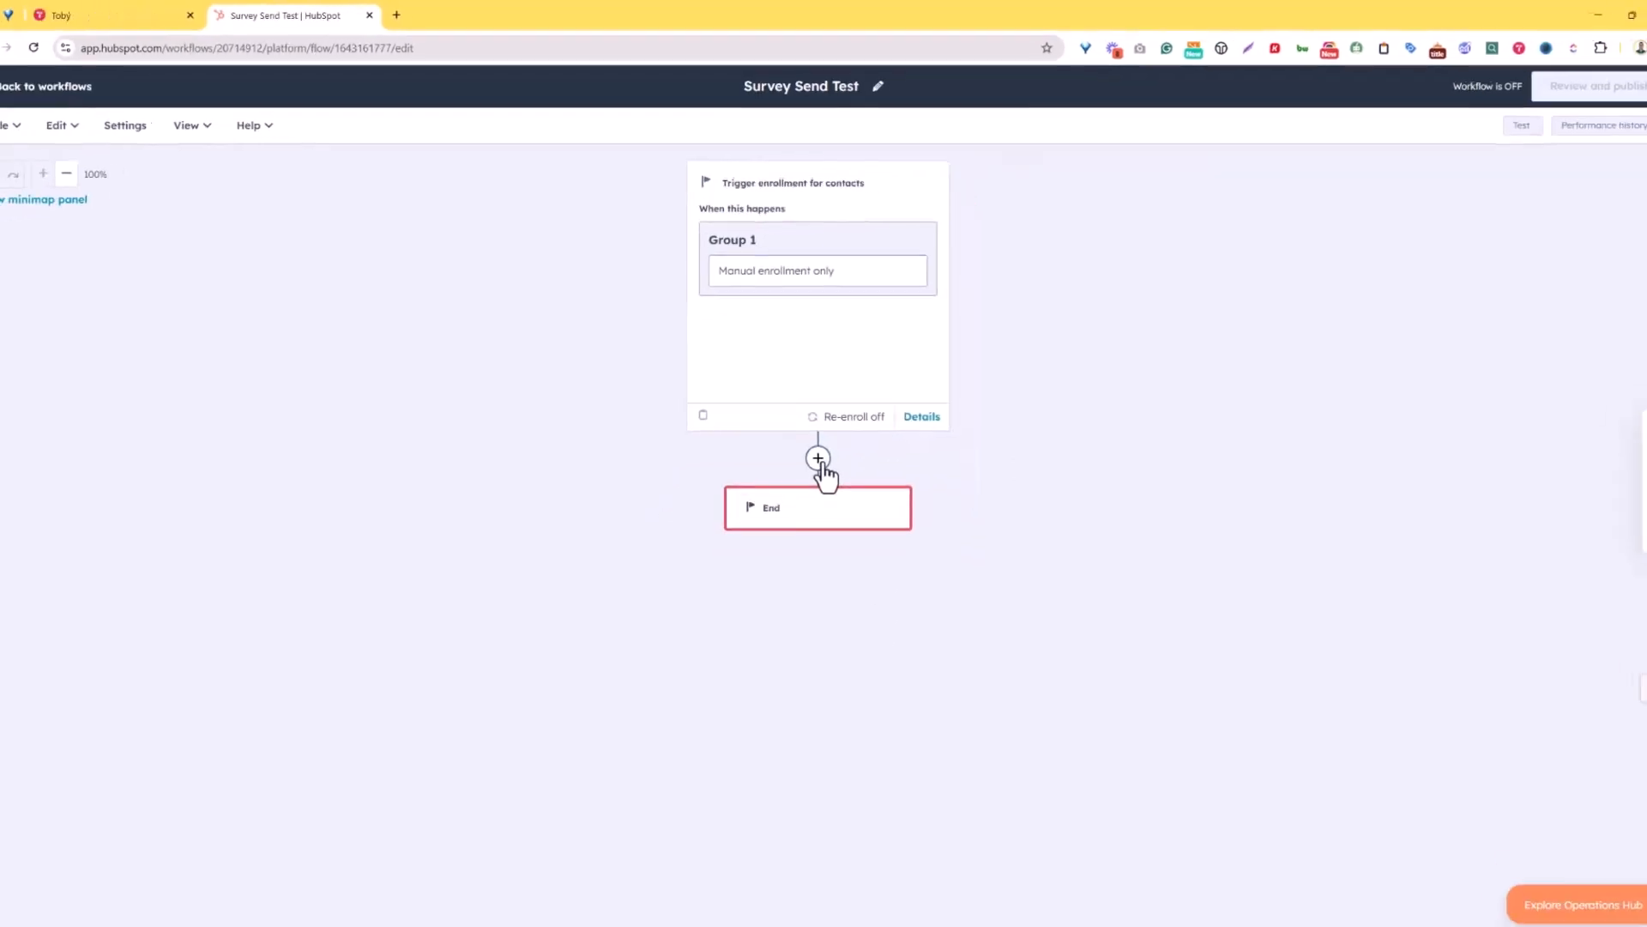
Add a Send survey action after the enrollment trigger that sends Custom Survey 1 to the enrolled contact, and save it.
{"action": "left_click", "coordinate": [818, 463]}
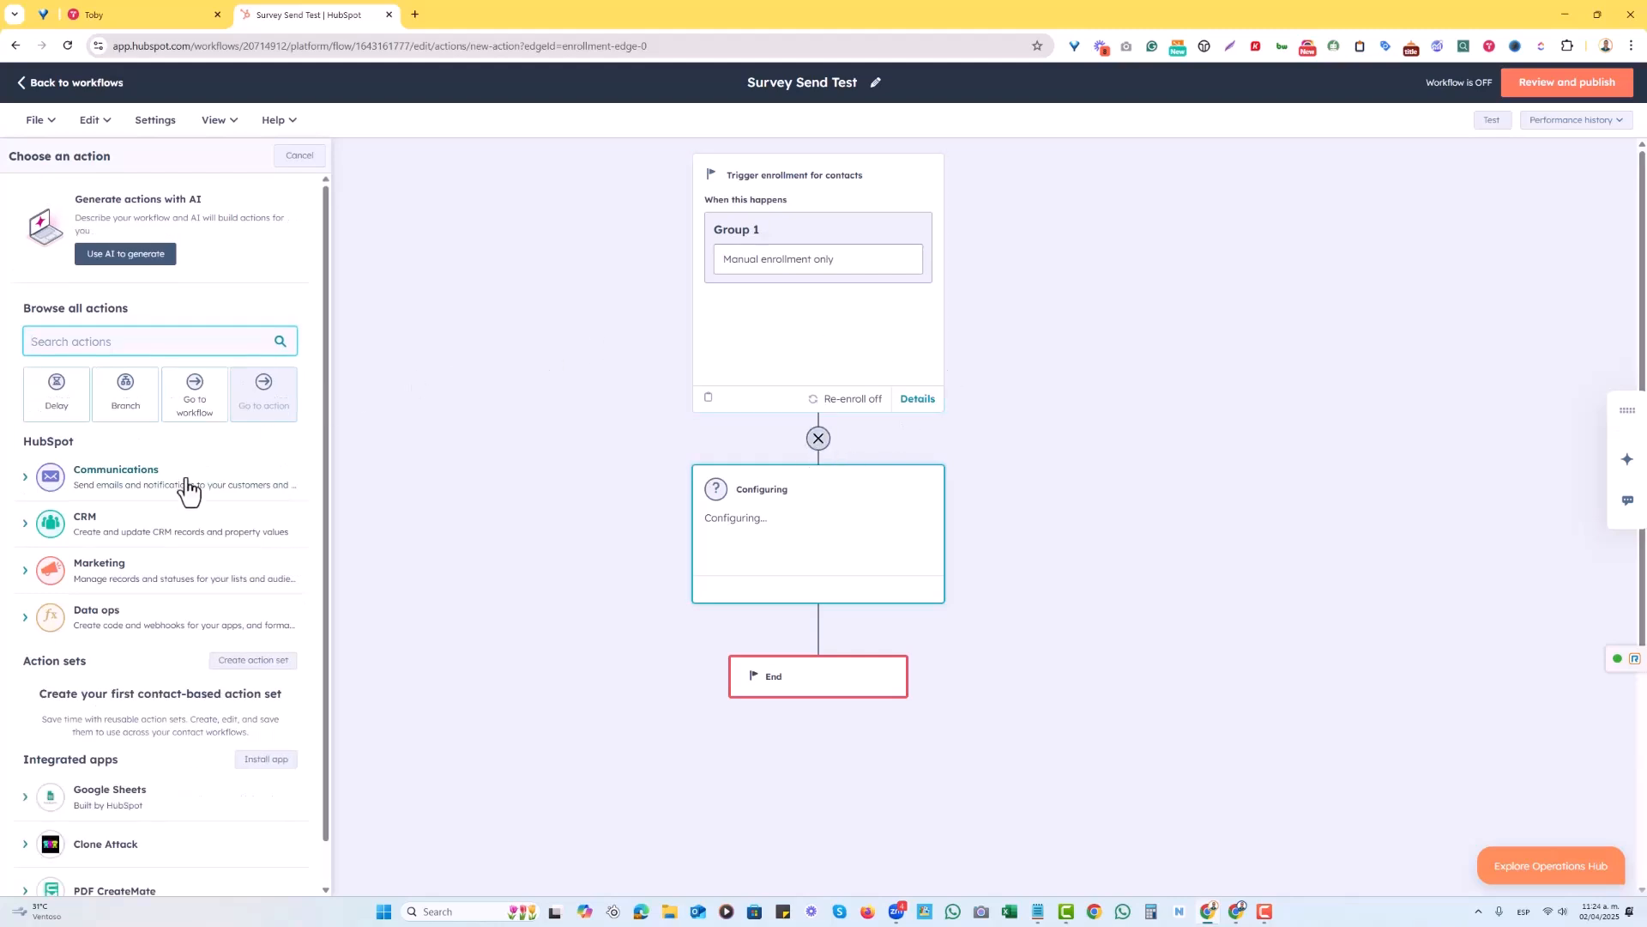
{"action": "left_click", "coordinate": [94, 485]}
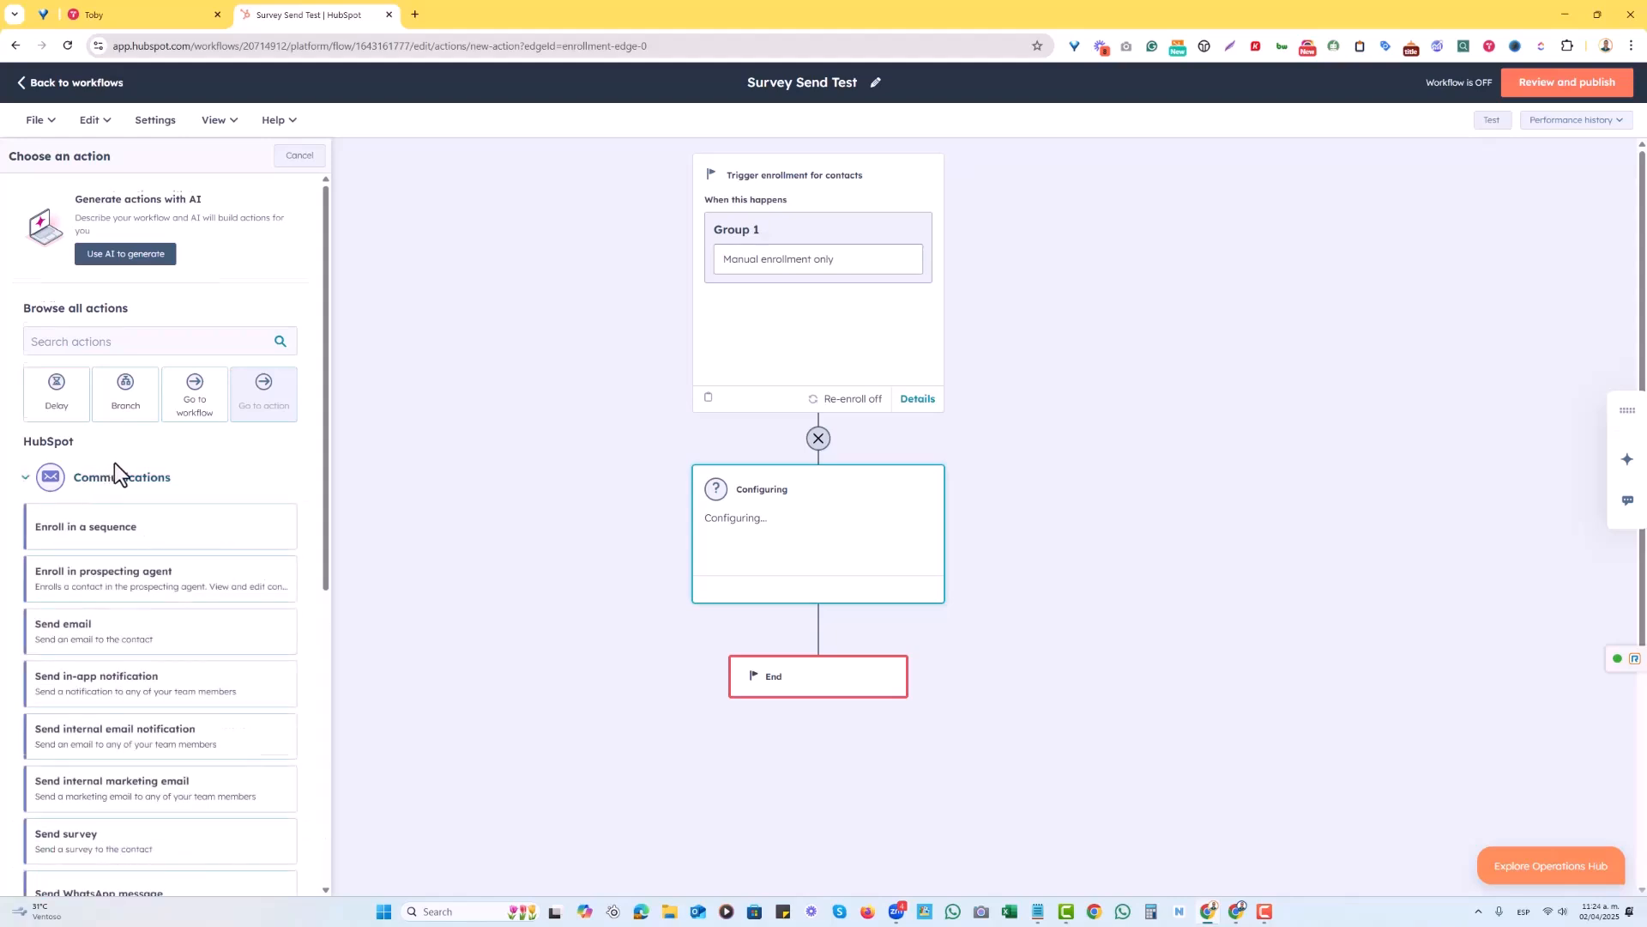
{"action": "scroll", "coordinate": [115, 468], "scroll_direction": "down", "scroll_amount": 3}
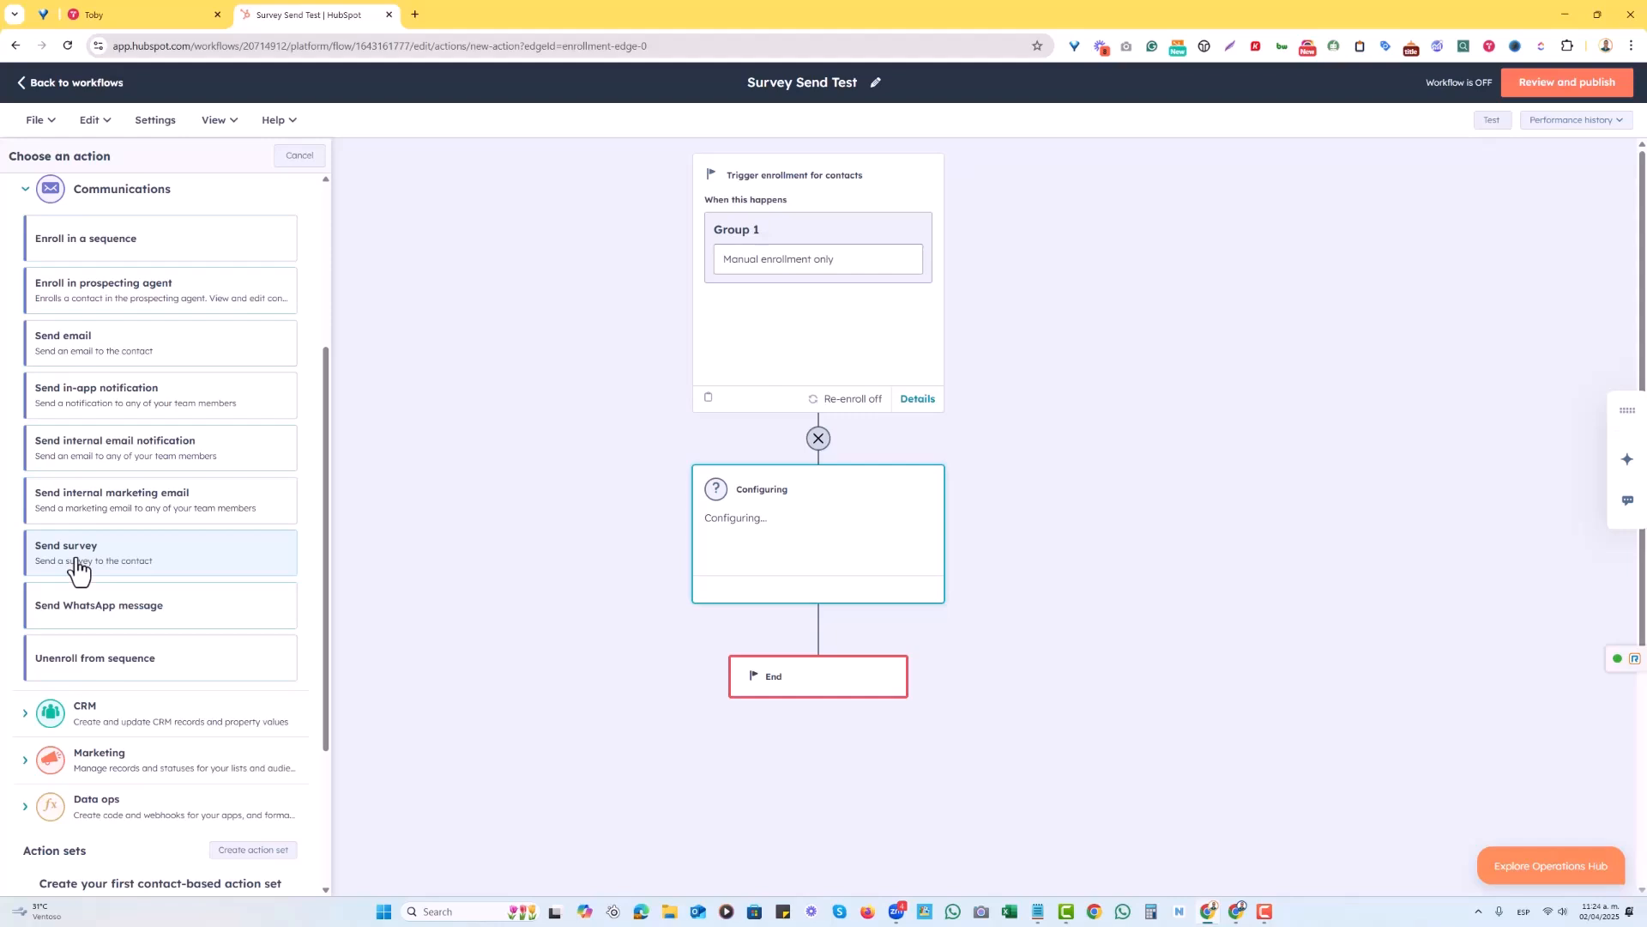
{"action": "left_click", "coordinate": [76, 562]}
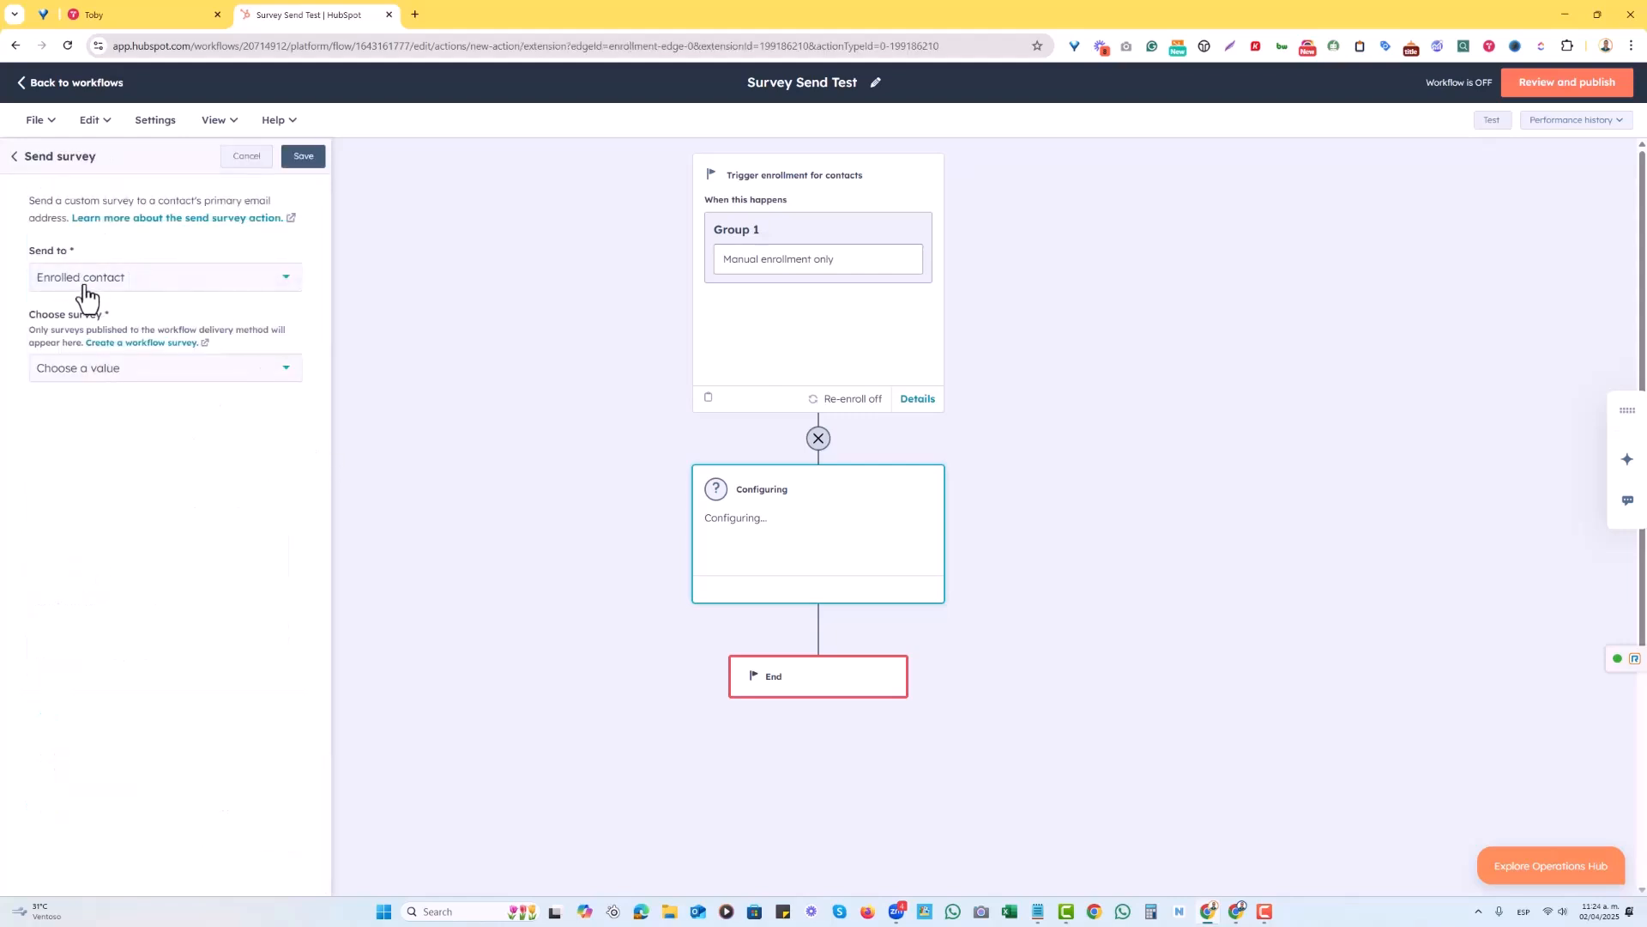
{"action": "left_click", "coordinate": [112, 376]}
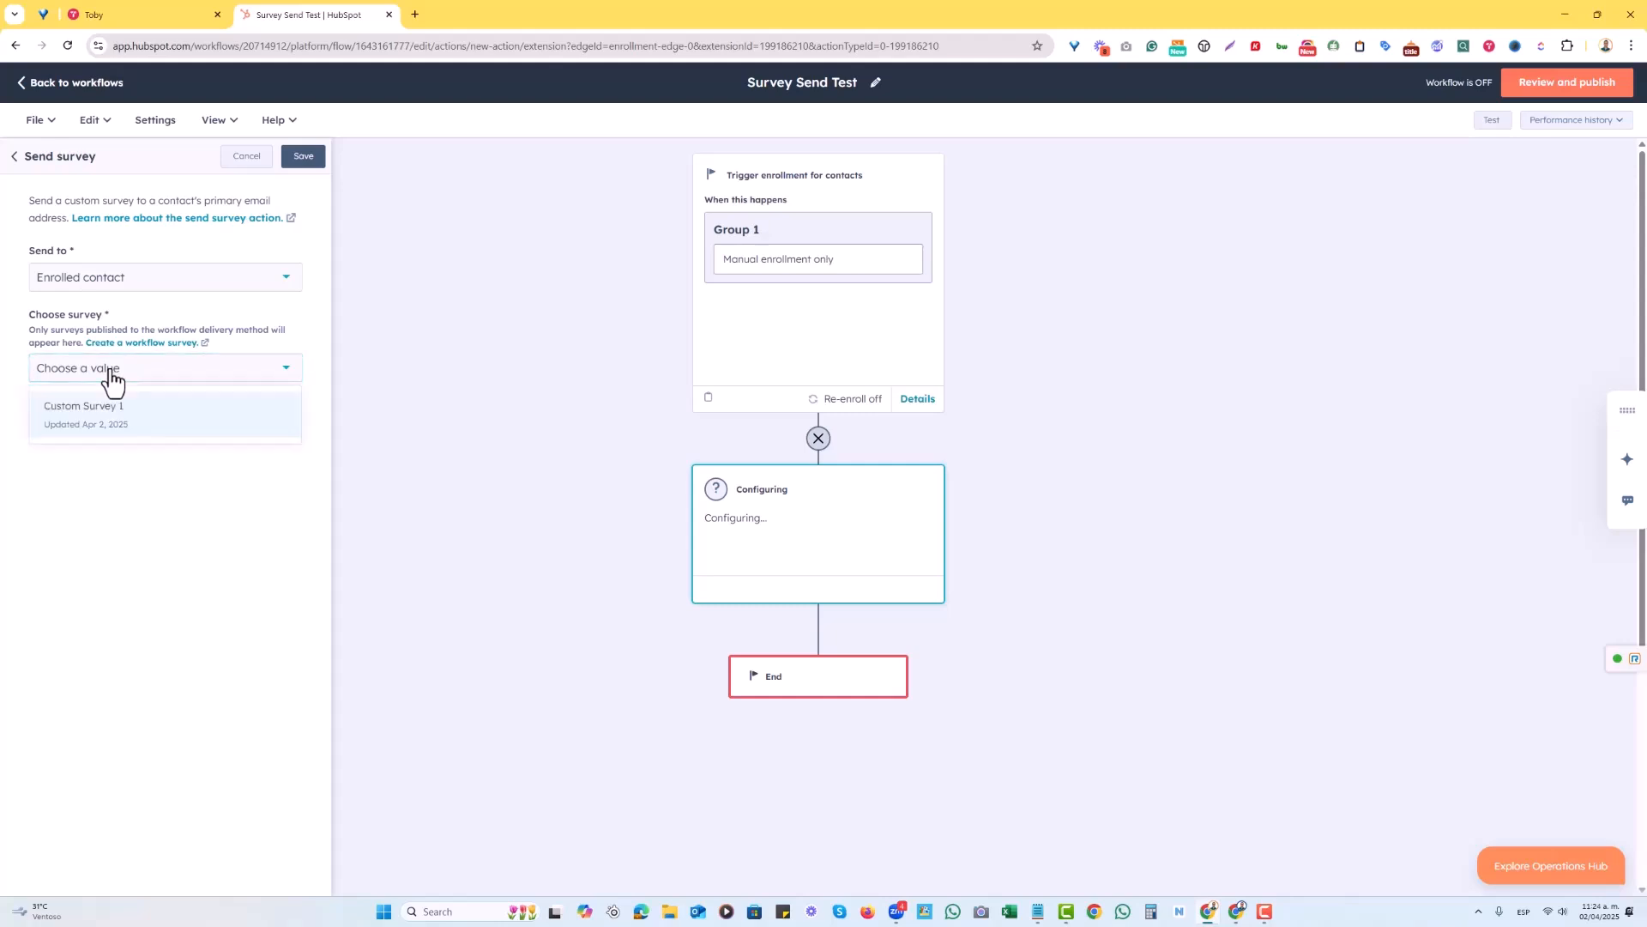
{"action": "left_click", "coordinate": [82, 427]}
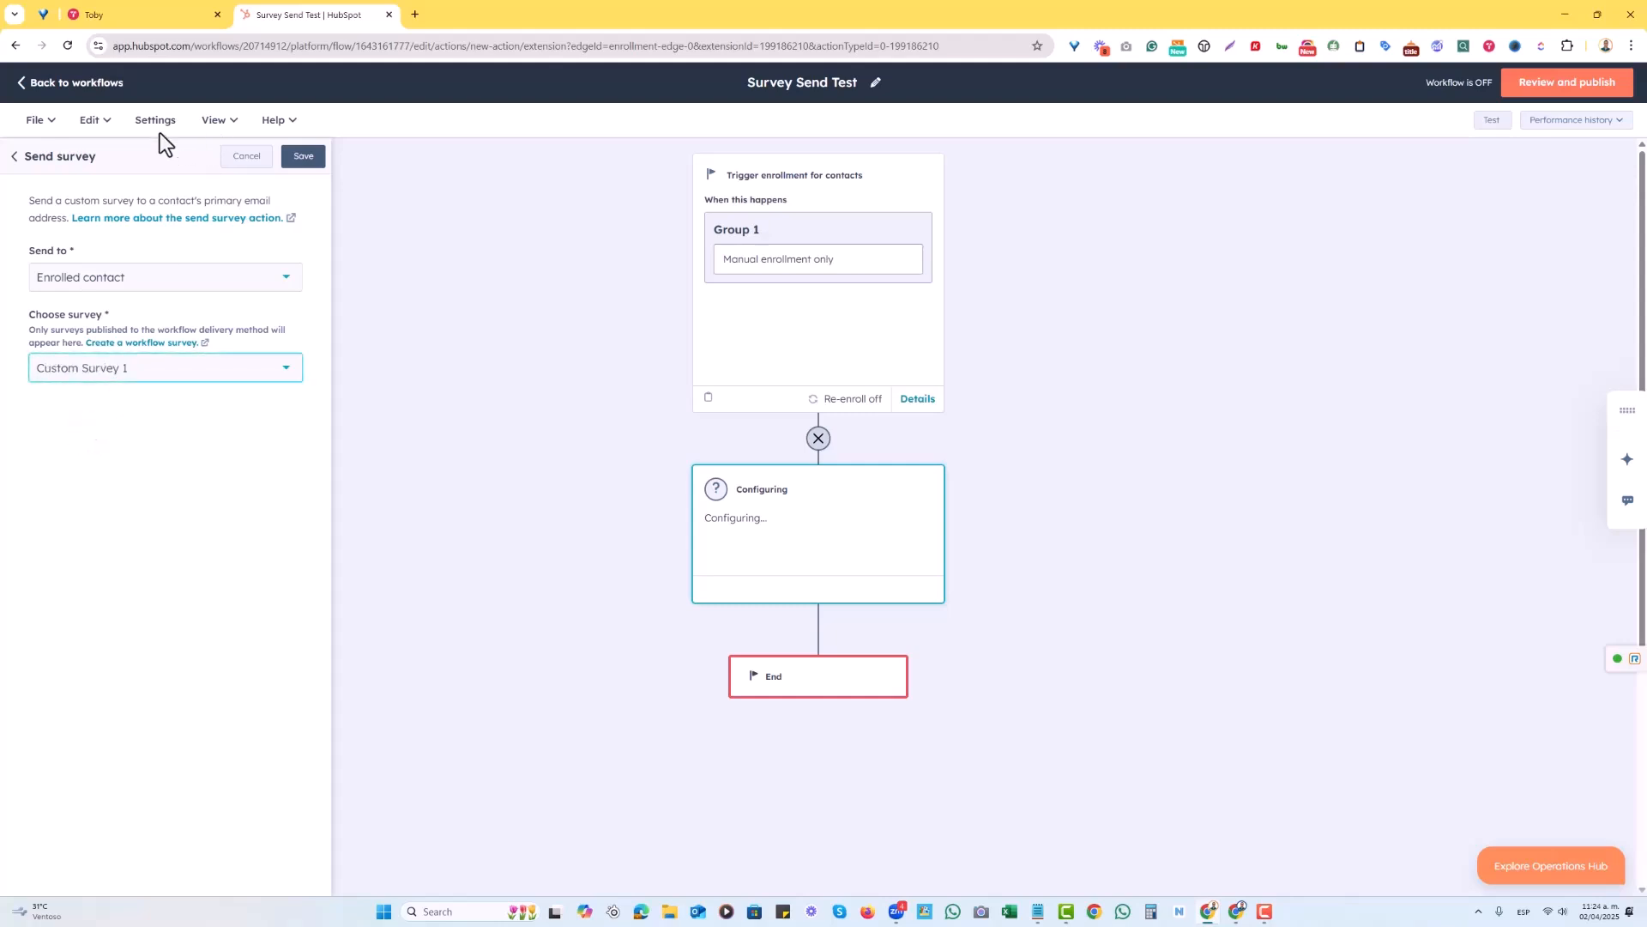
{"action": "left_click", "coordinate": [302, 165]}
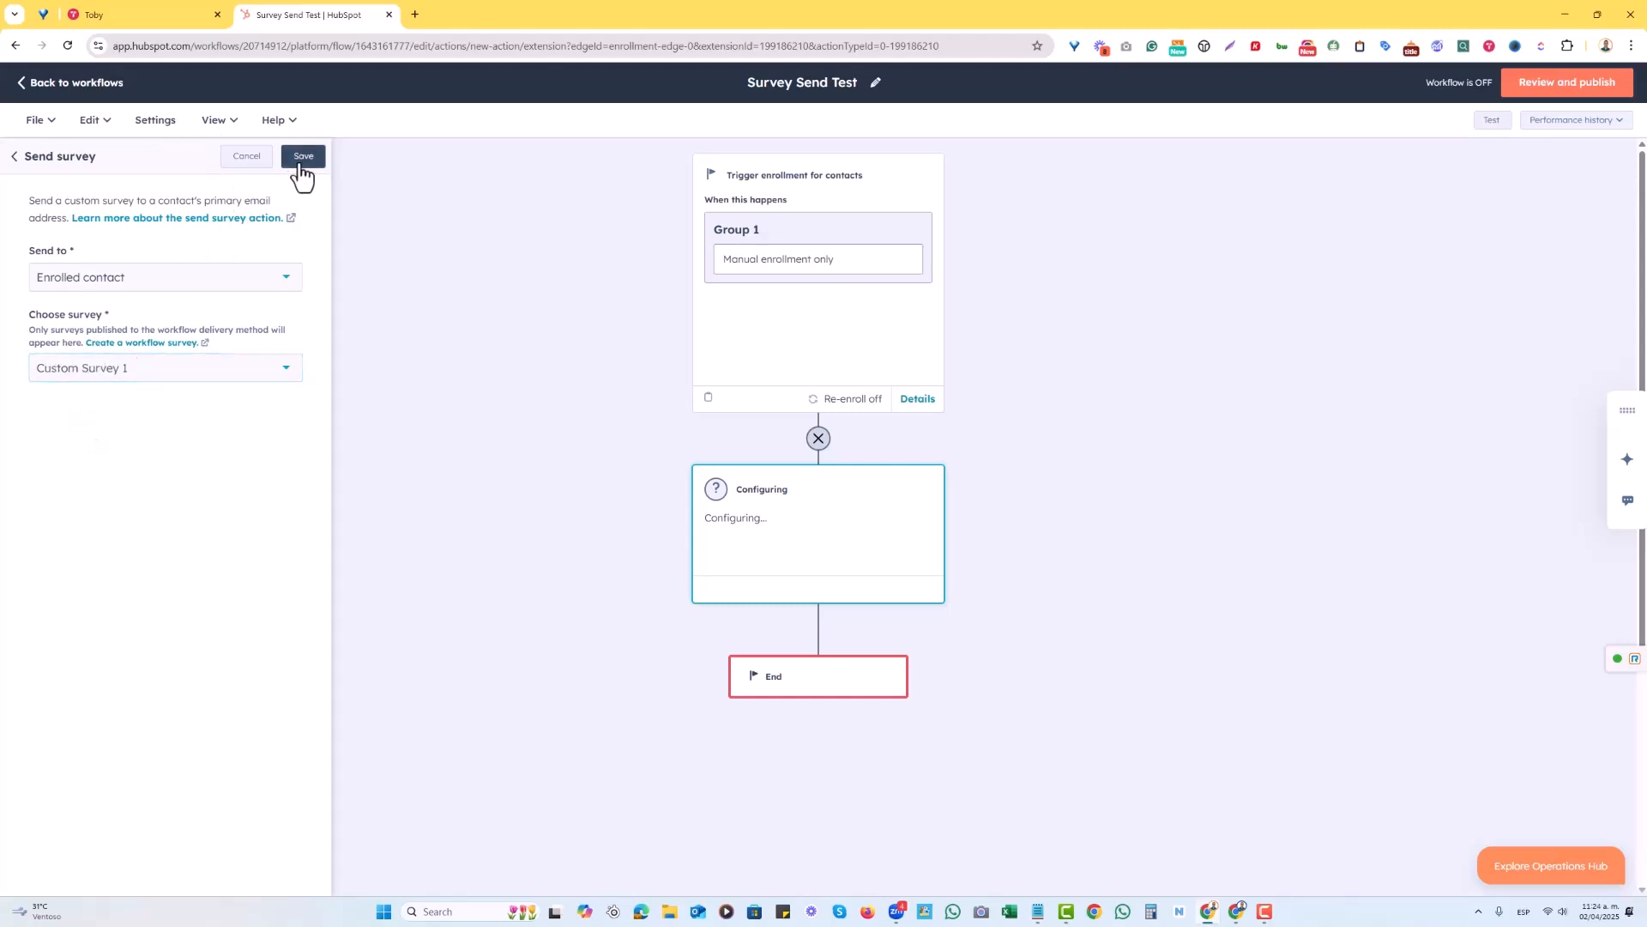
Start the workflow's publishing review and advance through Enrollment and Timing & Performance to the Connections step.
{"action": "left_click", "coordinate": [1543, 96]}
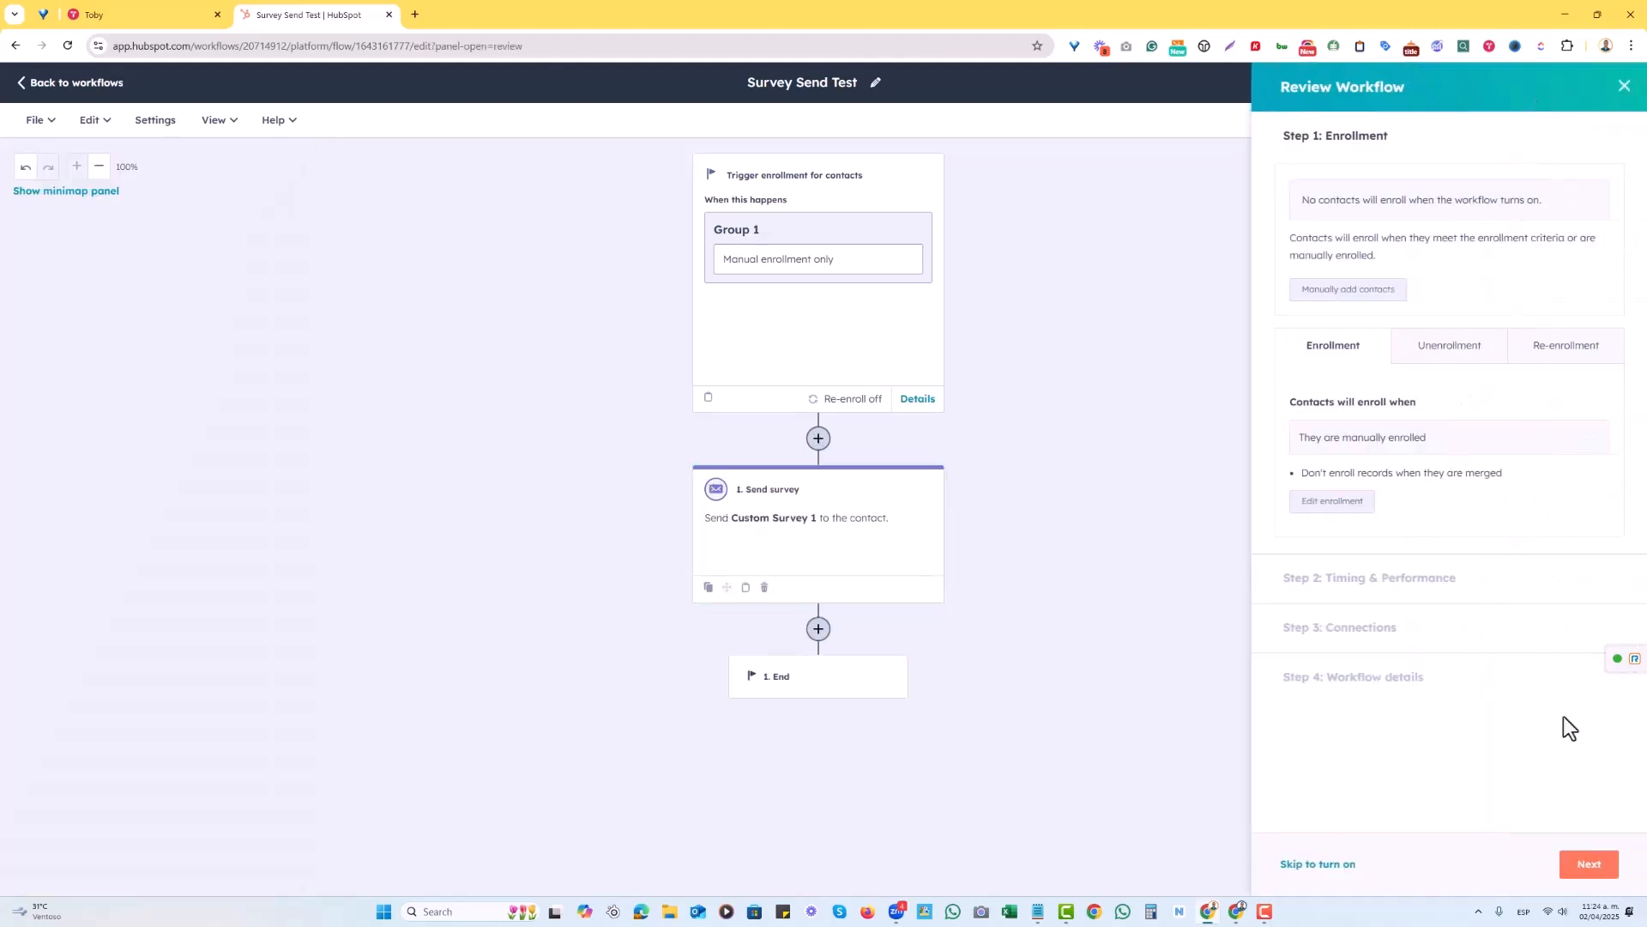
{"action": "left_click", "coordinate": [1580, 875]}
{"action": "left_click", "coordinate": [1599, 864]}
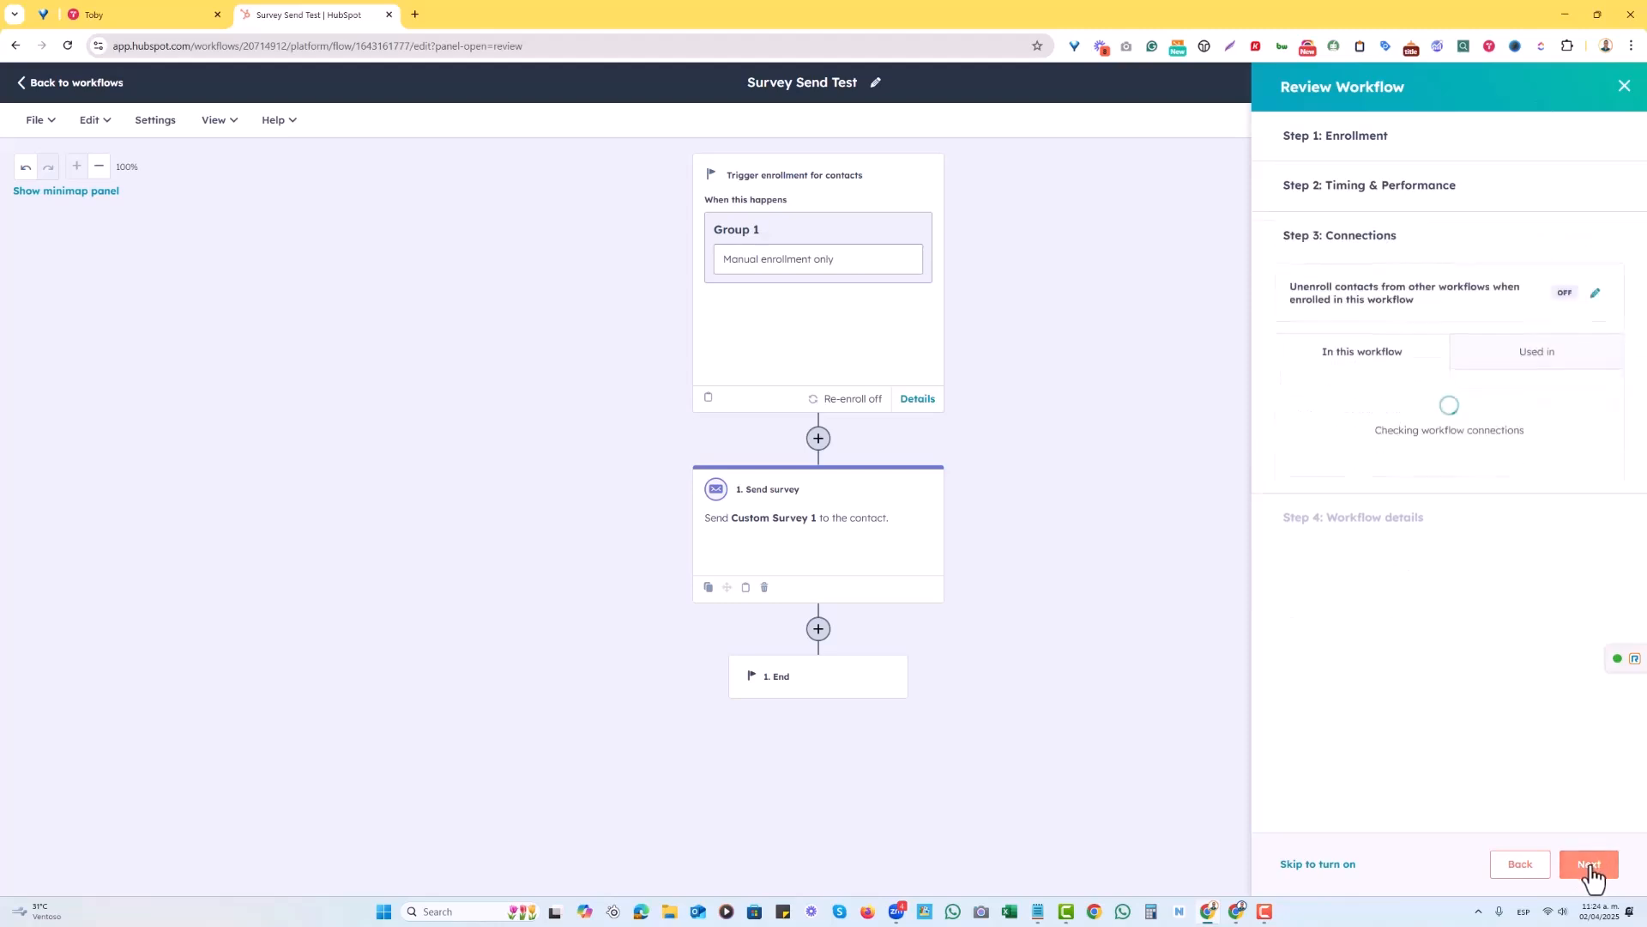